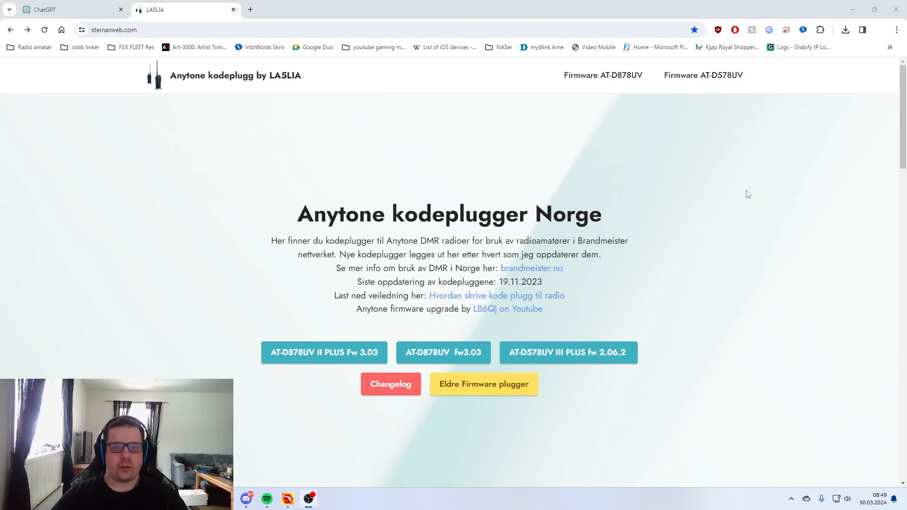
{"action": "left_click_drag", "start_coordinate": [466, 242], "coordinate": [469, 243]}
{"action": "left_click", "coordinate": [469, 245]}
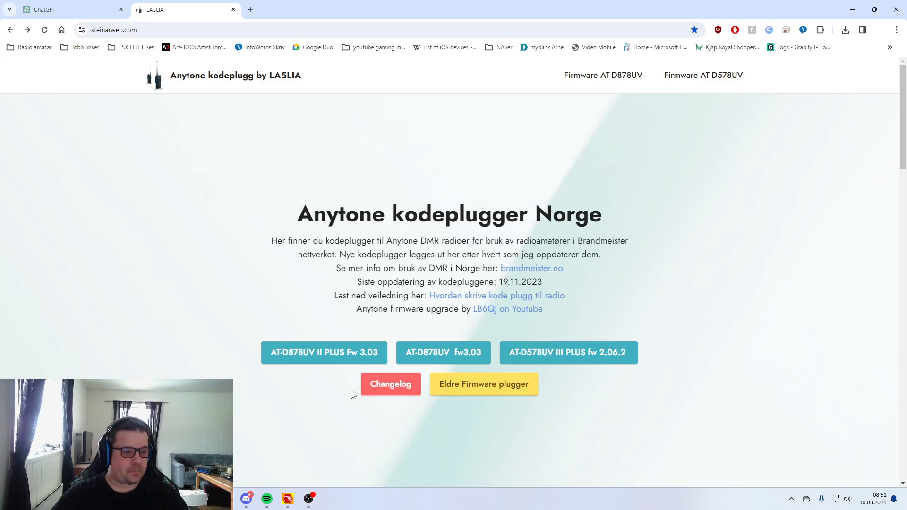
Switch to the D878UVII programming software with NOCALL_878II_PLUS_3.03.rdt loaded and put the Nedlastinger file window out of the way
{"action": "mouse_move", "coordinate": [290, 499]}
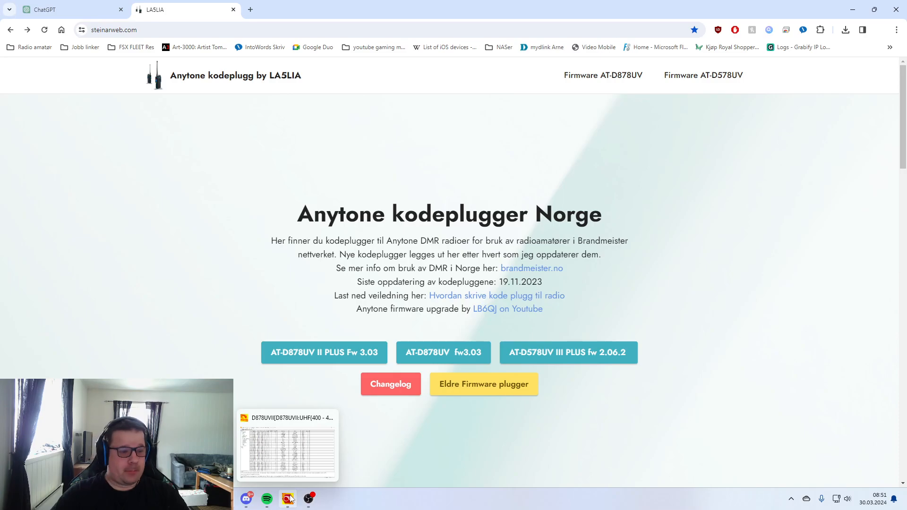
{"action": "left_click", "coordinate": [290, 499]}
{"action": "left_click_drag", "start_coordinate": [327, 8], "coordinate": [369, 1]}
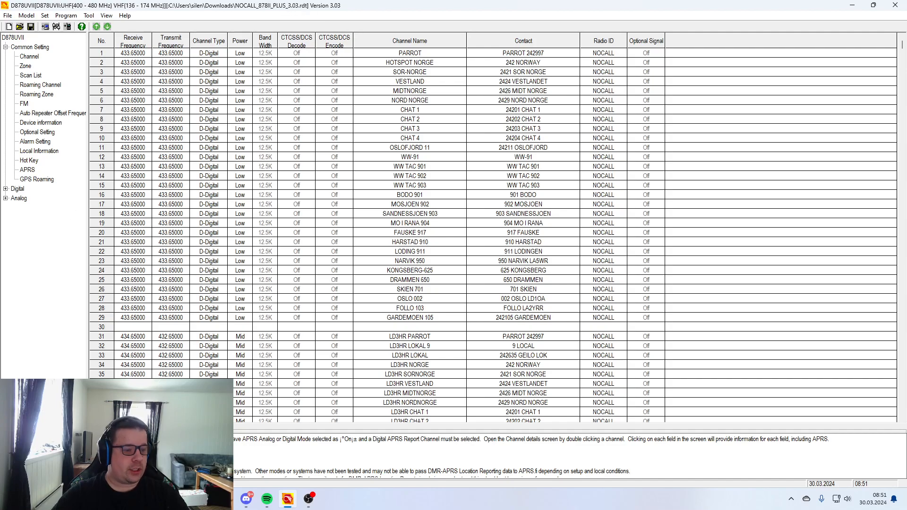
{"action": "mouse_move", "coordinate": [906, 93]}
{"action": "left_mouse_down"}
{"action": "mouse_move", "coordinate": [881, 94]}
{"action": "mouse_move", "coordinate": [906, 94]}
{"action": "left_mouse_up"}
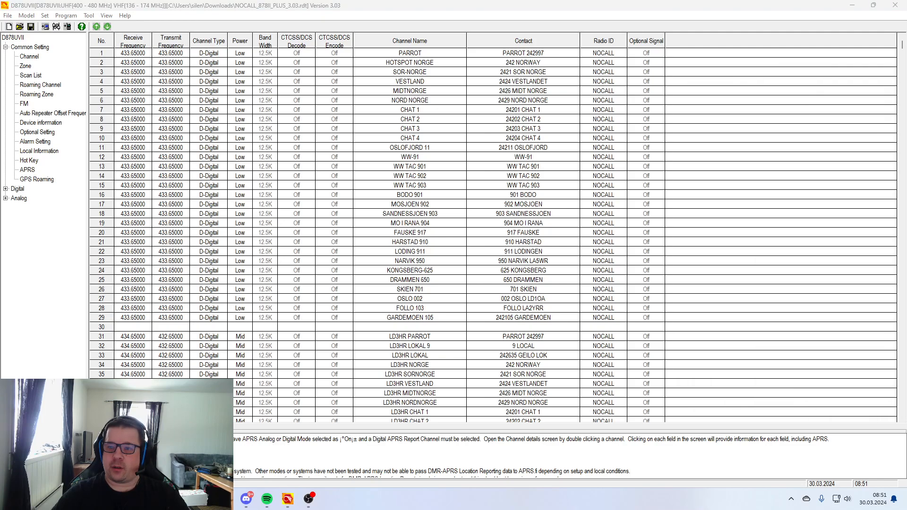
{"action": "left_click_drag", "start_coordinate": [906, 98], "coordinate": [533, 100]}
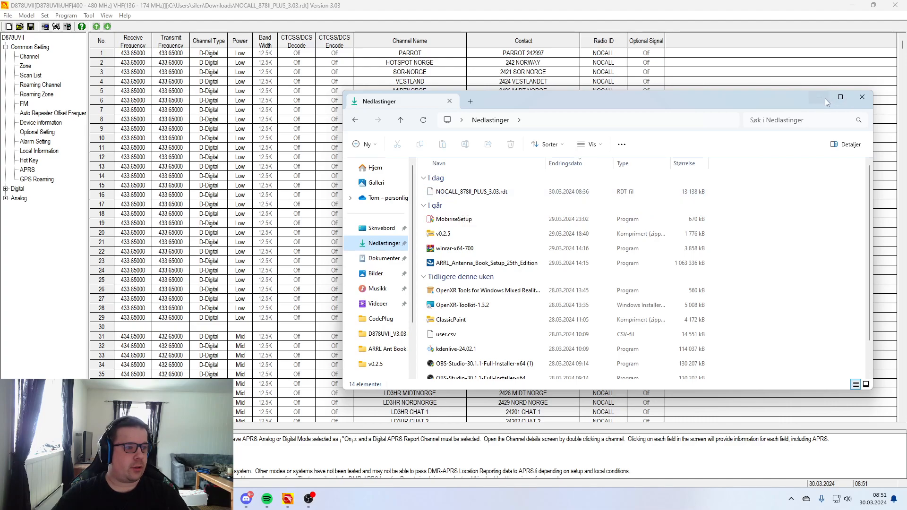
{"action": "left_click", "coordinate": [825, 98]}
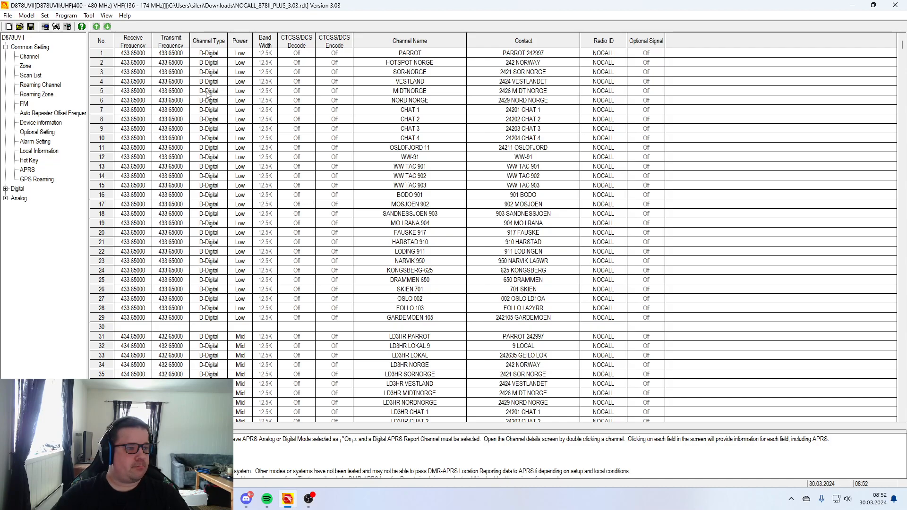
Open the zone list and review the member channels of the FM SIMPLEX and DMR SIMPLEX zones
{"action": "left_click", "coordinate": [25, 67]}
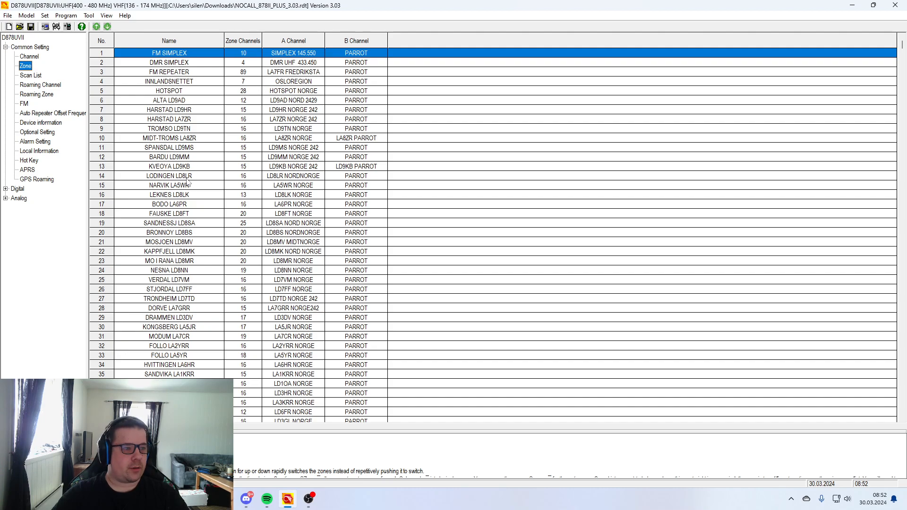
{"action": "double_click", "coordinate": [169, 53]}
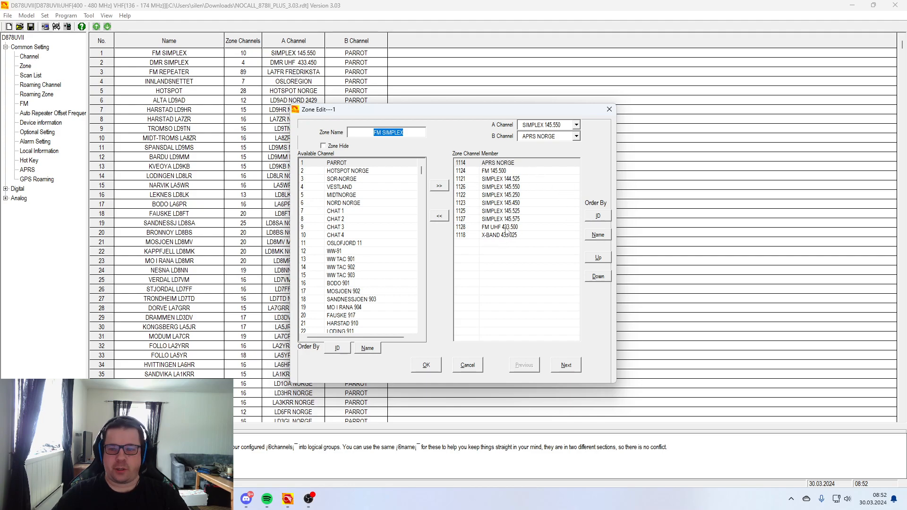
{"action": "left_click", "coordinate": [609, 109]}
{"action": "double_click", "coordinate": [163, 66]}
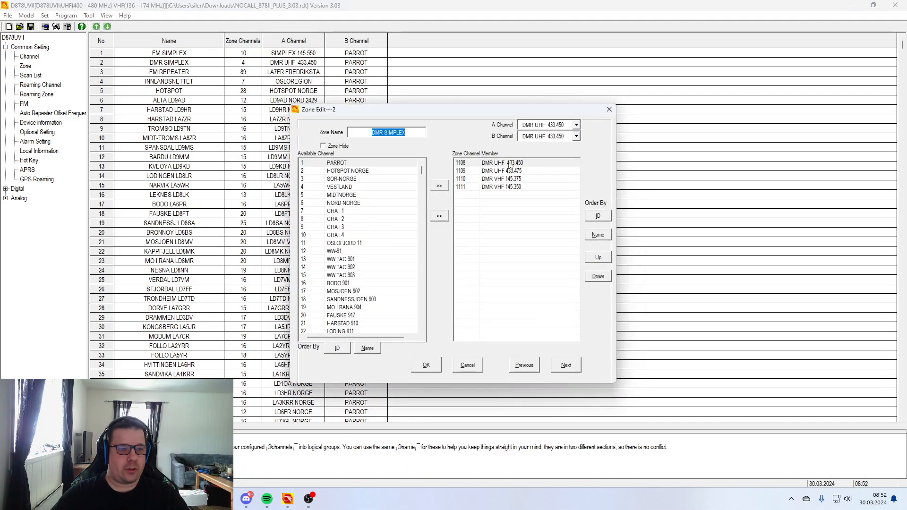
{"action": "left_click", "coordinate": [610, 109]}
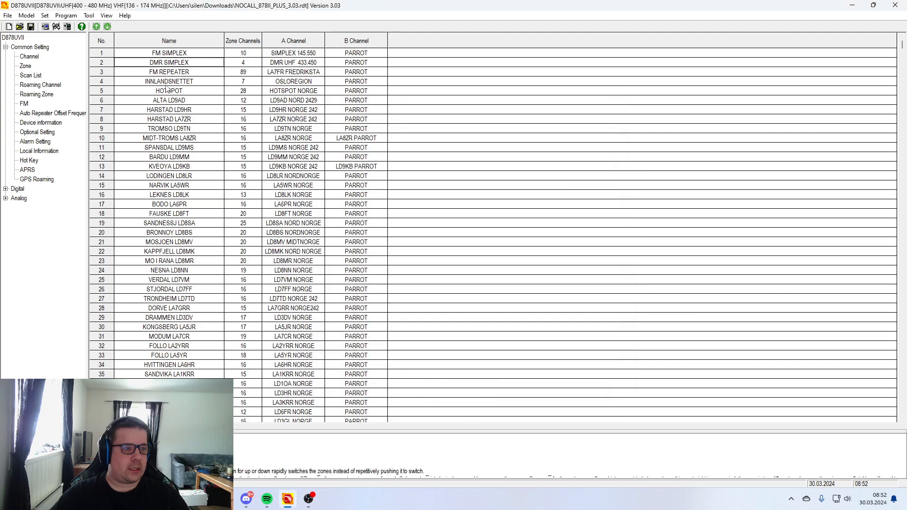
Review the member channels of the FM REPEATER zone, including its RV and RU repeater entries, and close the zone
{"action": "double_click", "coordinate": [179, 73]}
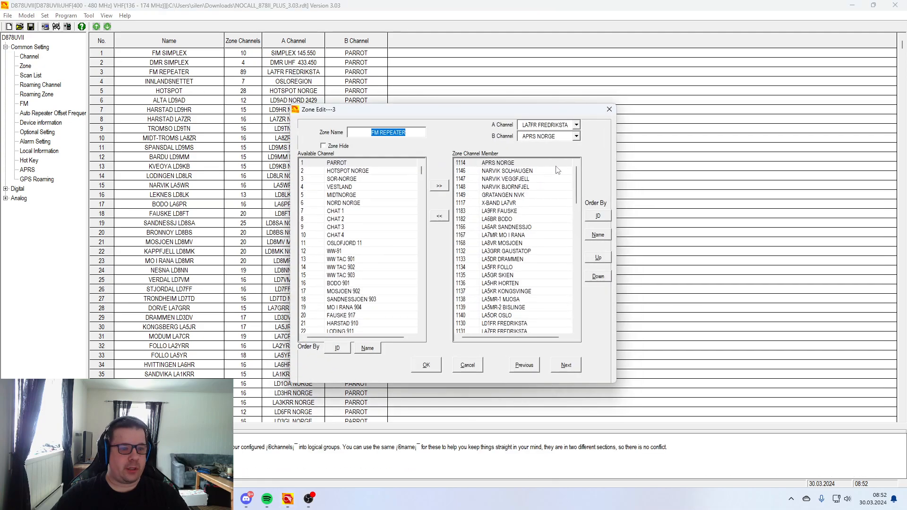
{"action": "left_click_drag", "start_coordinate": [579, 179], "coordinate": [589, 288]}
{"action": "scroll", "coordinate": [590, 286], "scroll_direction": "up", "scroll_amount": 1}
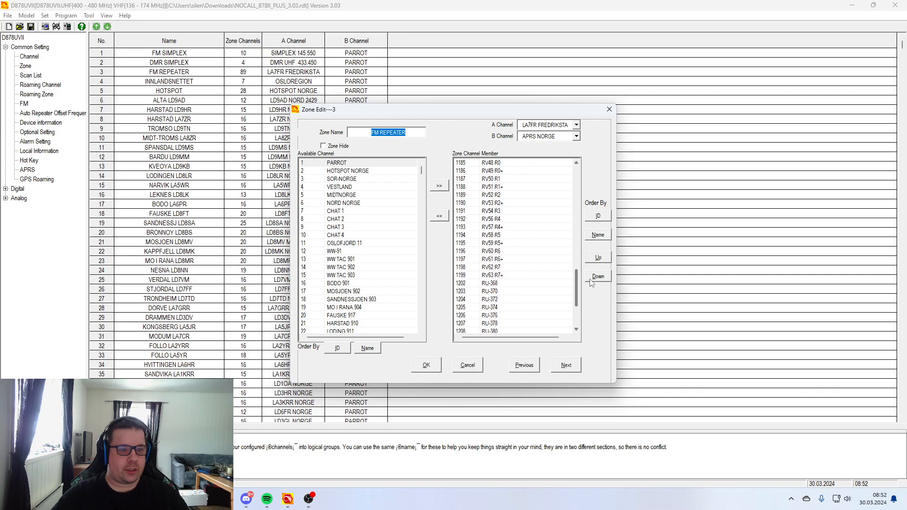
{"action": "left_click", "coordinate": [473, 235]}
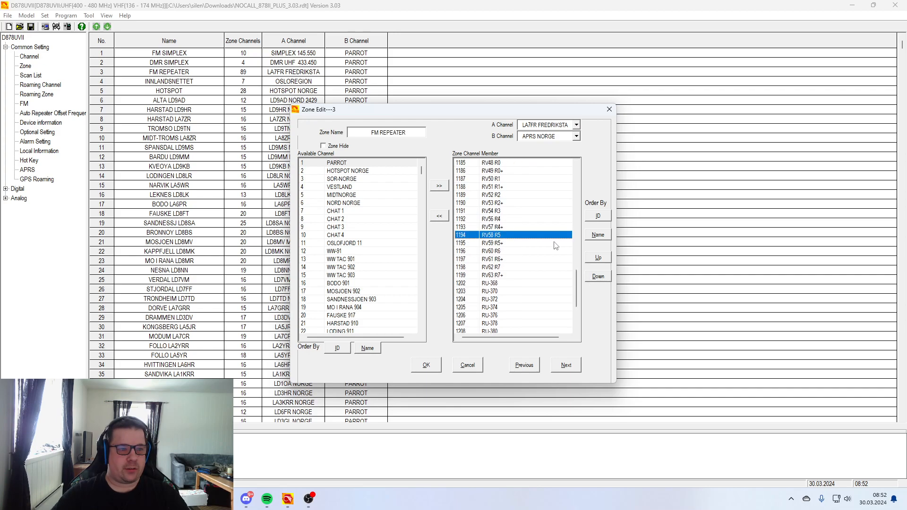
{"action": "left_click_drag", "start_coordinate": [577, 284], "coordinate": [577, 271]}
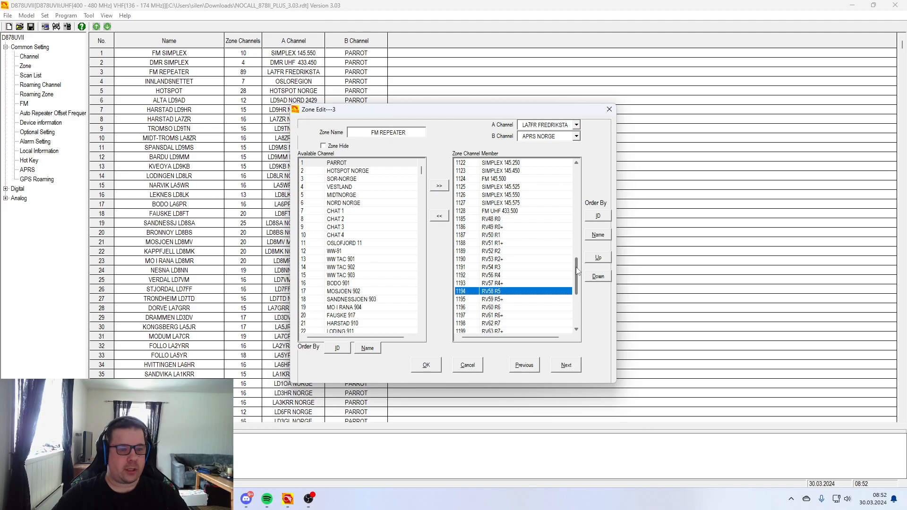
{"action": "mouse_move", "coordinate": [577, 271]}
{"action": "left_mouse_down"}
{"action": "mouse_move", "coordinate": [577, 306]}
{"action": "mouse_move", "coordinate": [575, 209]}
{"action": "mouse_move", "coordinate": [576, 285]}
{"action": "left_mouse_up"}
{"action": "left_click", "coordinate": [596, 277]}
{"action": "left_click", "coordinate": [609, 109]}
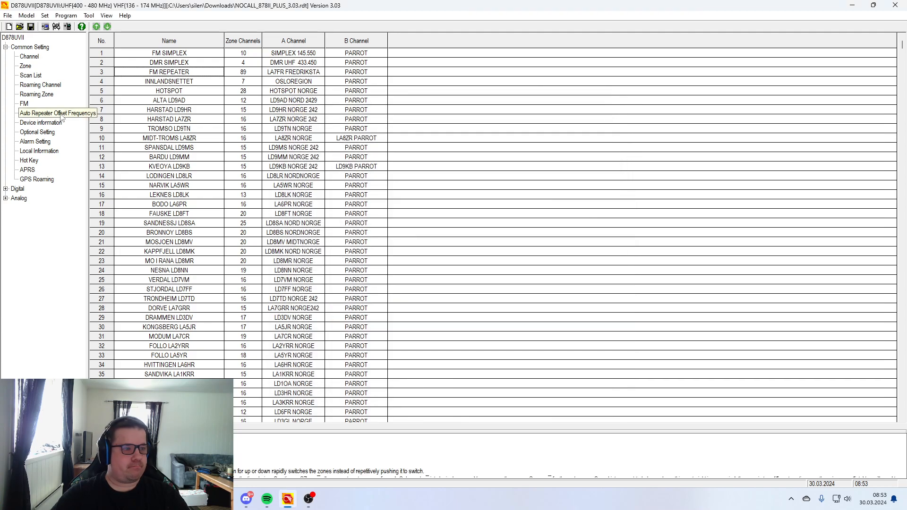
Review the member channels of the INNLANDSNETTET zone and close it
{"action": "double_click", "coordinate": [169, 83]}
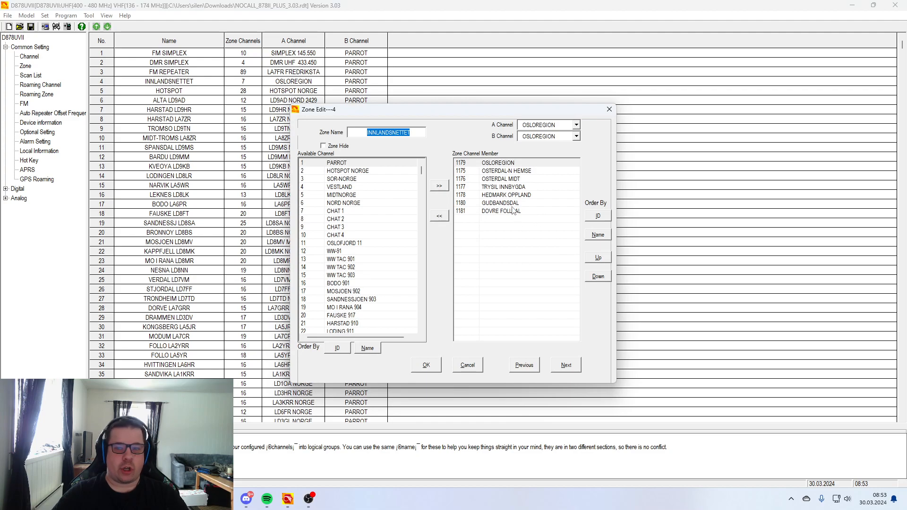
{"action": "left_click", "coordinate": [562, 258]}
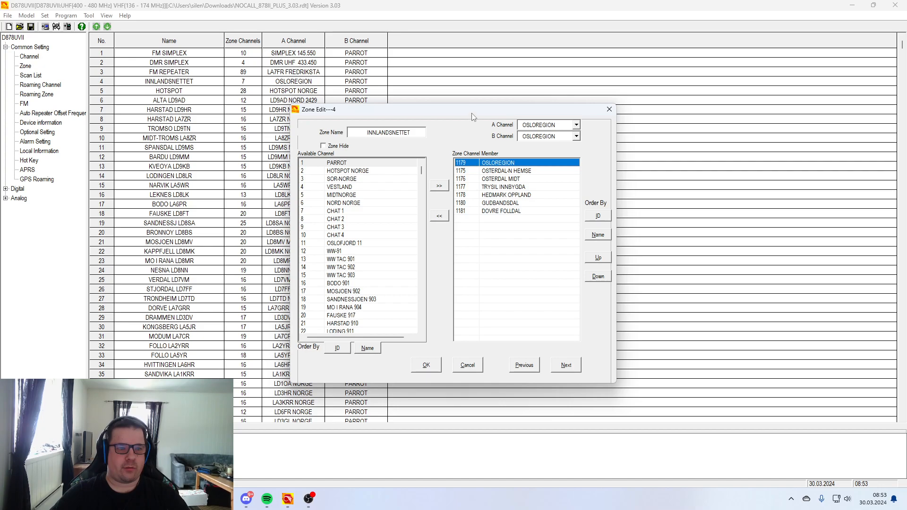
{"action": "left_click", "coordinate": [609, 110]}
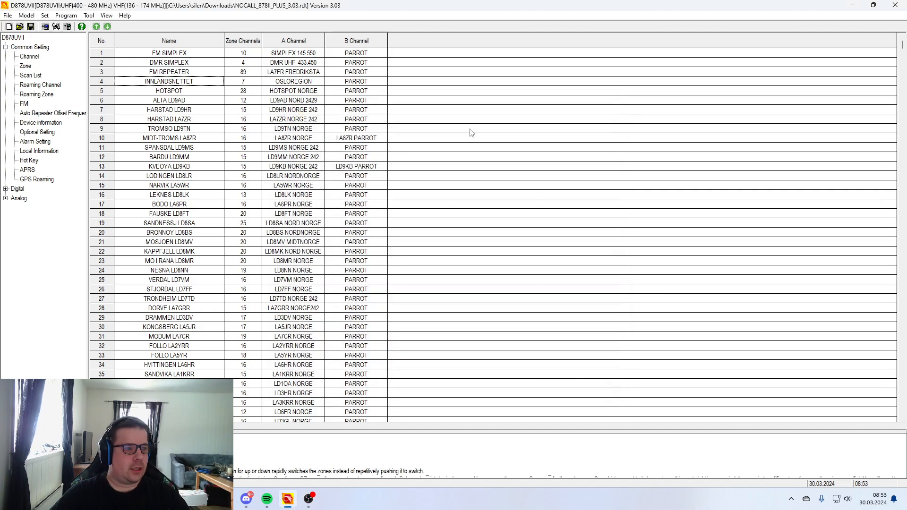
Look through the full member channel list of the HOTSPOT zone and close the zone
{"action": "double_click", "coordinate": [168, 93]}
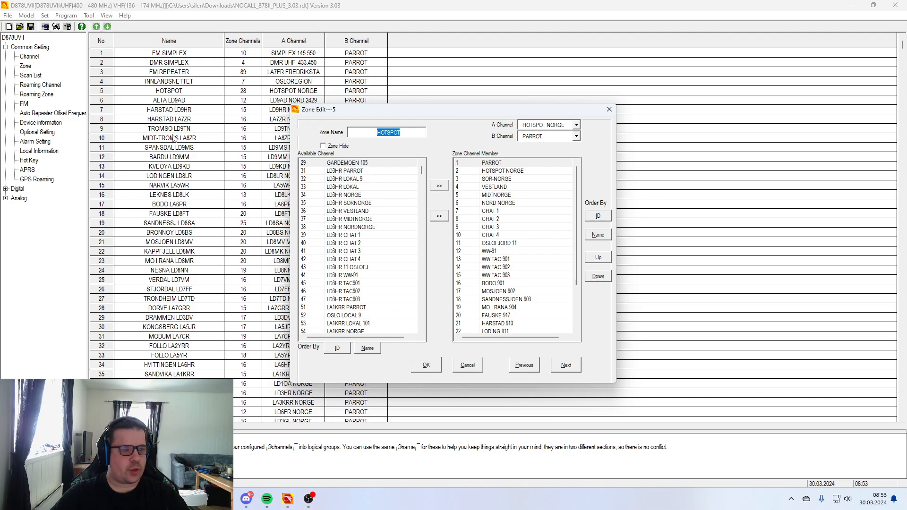
{"action": "scroll", "coordinate": [482, 199], "scroll_direction": "down", "scroll_amount": 3}
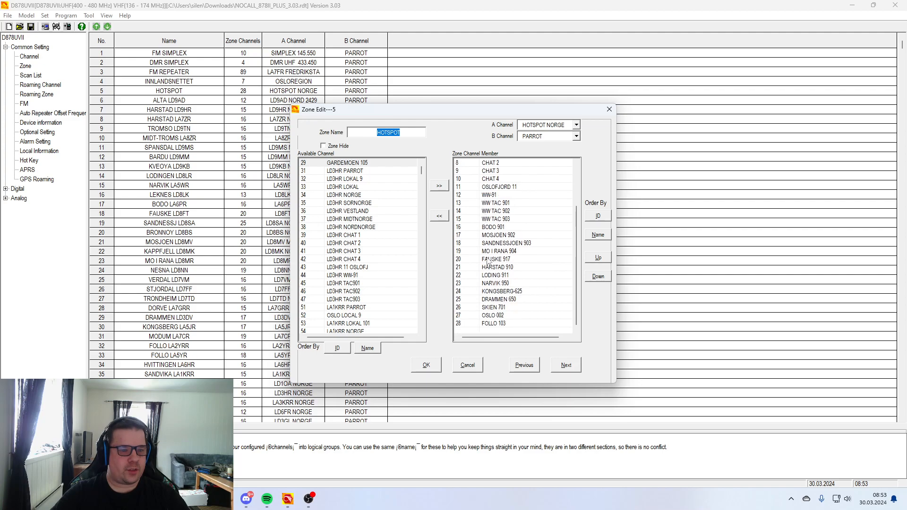
{"action": "scroll", "coordinate": [500, 327], "scroll_direction": "up", "scroll_amount": 3}
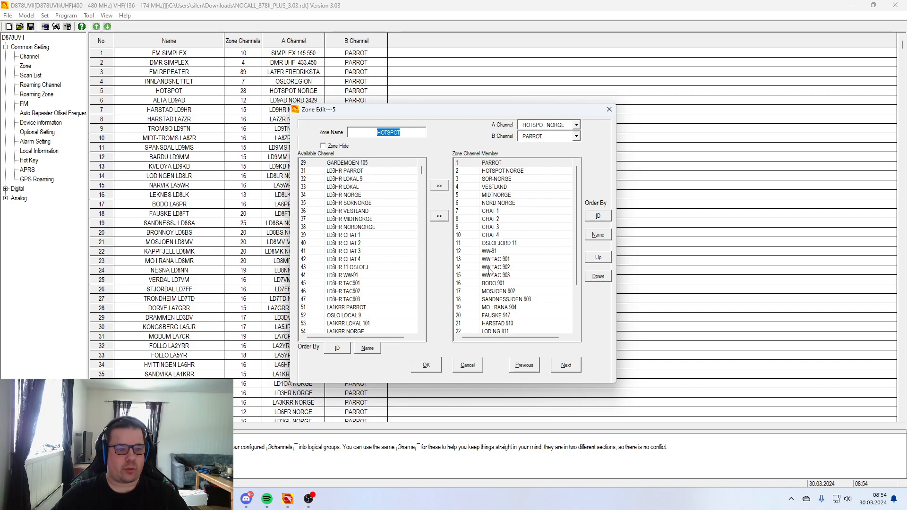
{"action": "scroll", "coordinate": [531, 210], "scroll_direction": "down", "scroll_amount": 1}
{"action": "scroll", "coordinate": [531, 210], "scroll_direction": "down", "scroll_amount": 2}
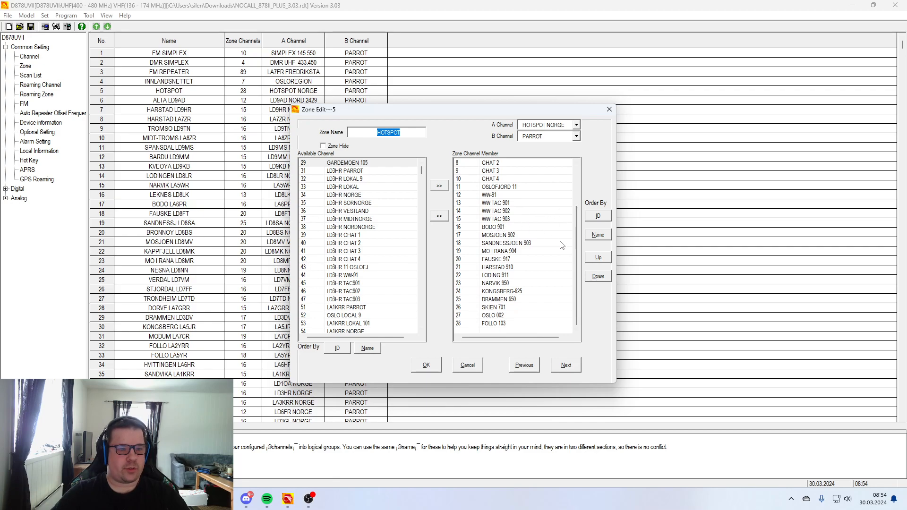
{"action": "left_click", "coordinate": [608, 111]}
Check the member channels of the repeater zones NARVIK LA5WR and MIDT-TROMS LA8ZR
{"action": "left_click", "coordinate": [167, 187]}
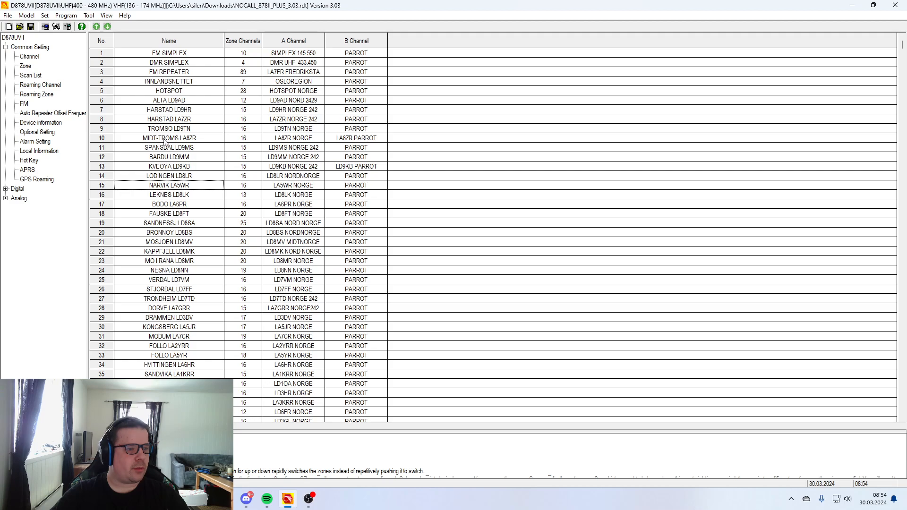
{"action": "double_click", "coordinate": [170, 187]}
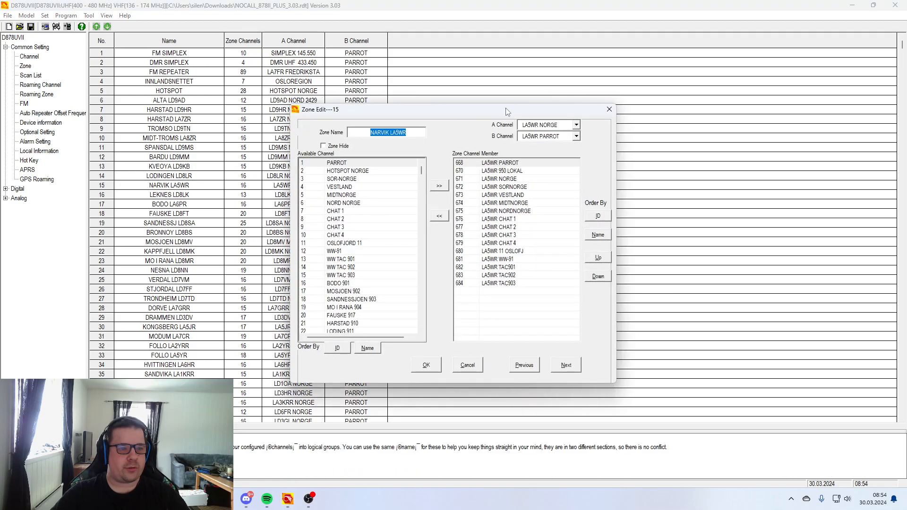
{"action": "left_click", "coordinate": [609, 109]}
{"action": "double_click", "coordinate": [173, 139]}
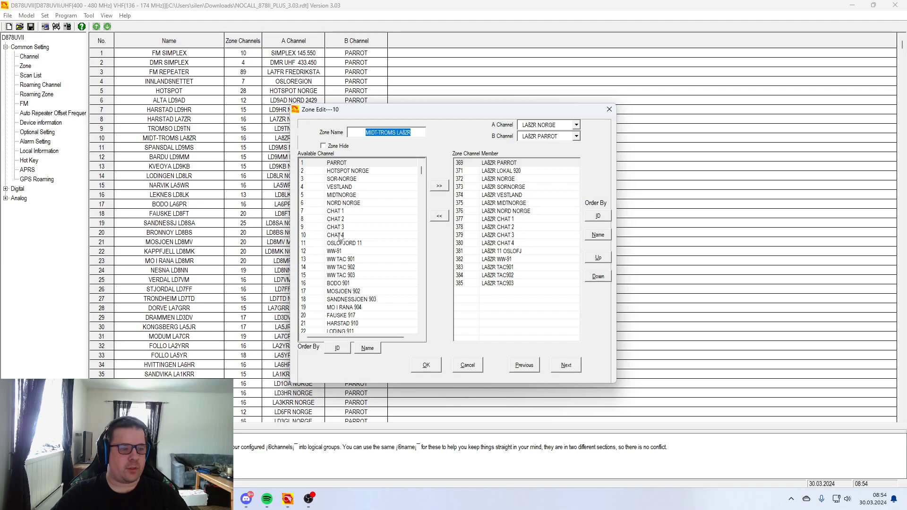
{"action": "left_click", "coordinate": [609, 109]}
{"action": "scroll", "coordinate": [191, 240], "scroll_direction": "down", "scroll_amount": 1}
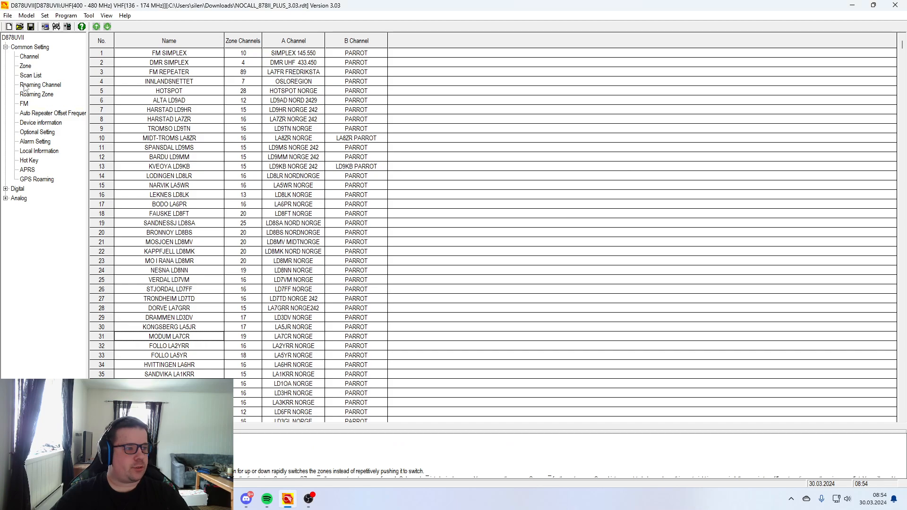
In the optional power-on settings, set the power-on interface to Custom Char and enter the operator's call sign and first name as display text
{"action": "double_click", "coordinate": [37, 133]}
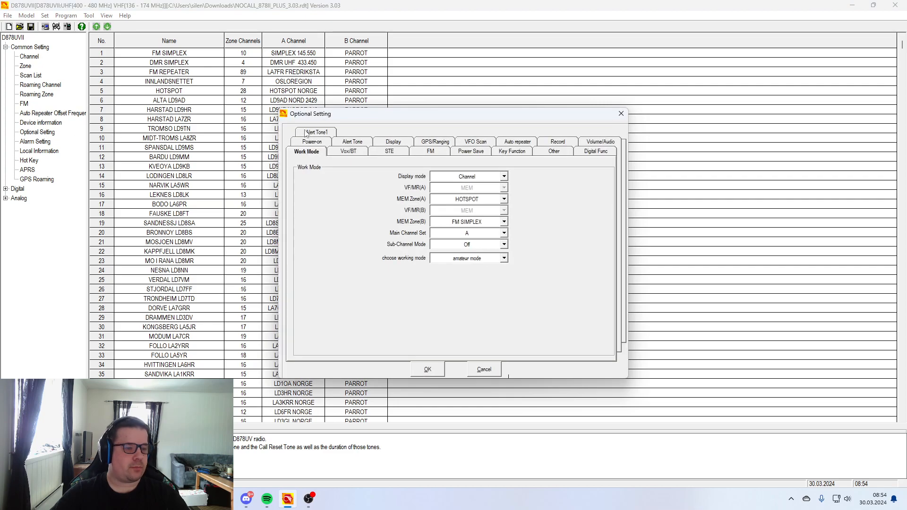
{"action": "left_click", "coordinate": [322, 142]}
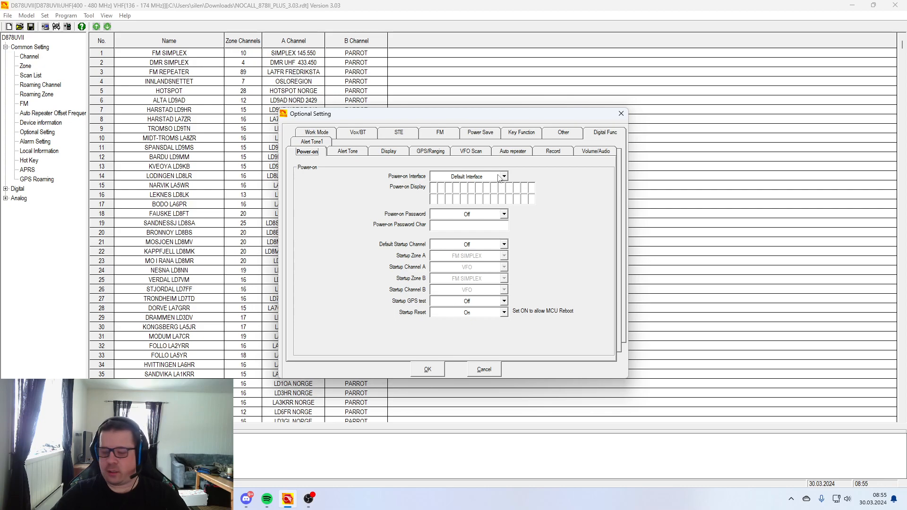
{"action": "left_click", "coordinate": [456, 191]}
{"action": "left_click", "coordinate": [503, 176]}
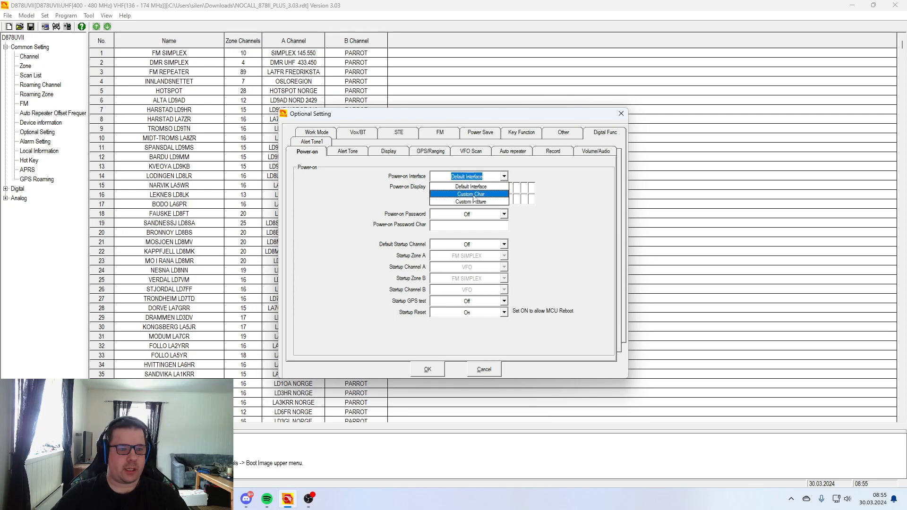
{"action": "left_click", "coordinate": [477, 194]}
{"action": "left_click", "coordinate": [454, 191]}
{"action": "type", "text": "LBQJ TOM"}
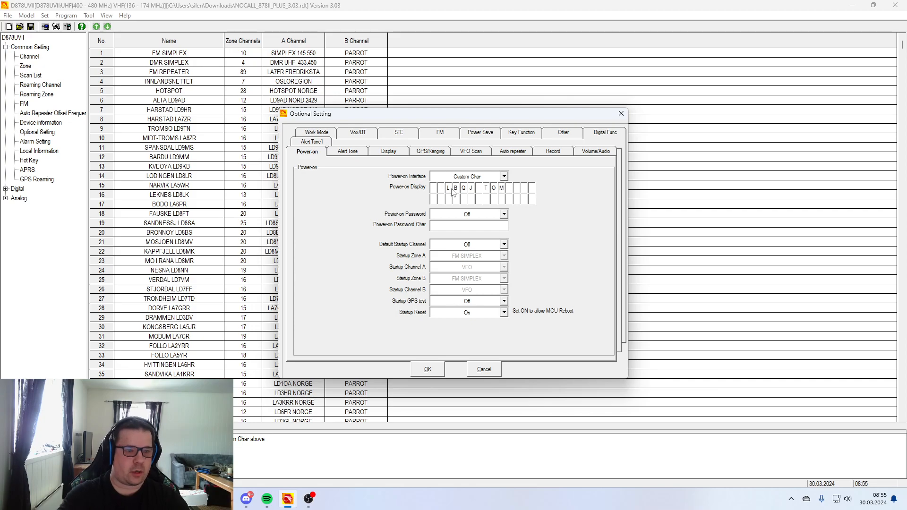
Review the optional settings for alert tone, display, GPS/ranging, VFO scan, auto repeater, record, volume/audio and work mode
{"action": "left_click", "coordinate": [348, 152]}
{"action": "left_click", "coordinate": [384, 158]}
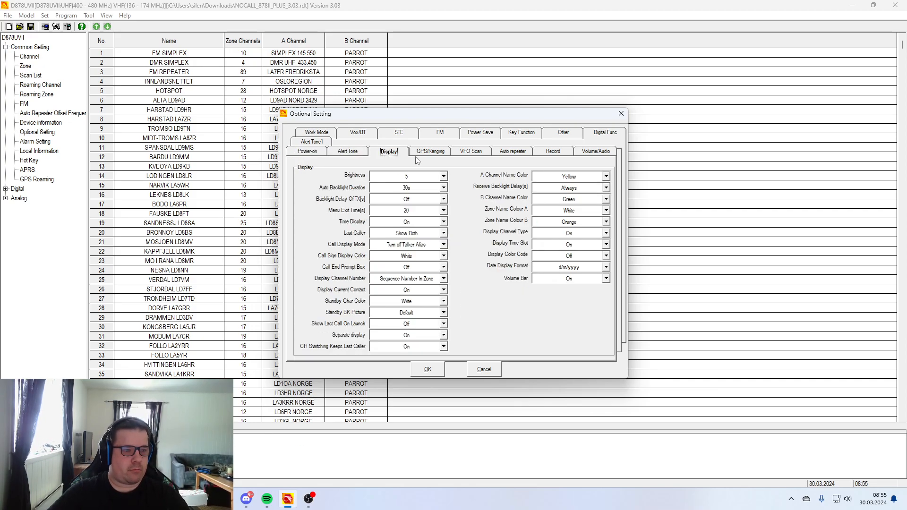
{"action": "left_click", "coordinate": [418, 157]}
{"action": "left_click", "coordinate": [461, 156]}
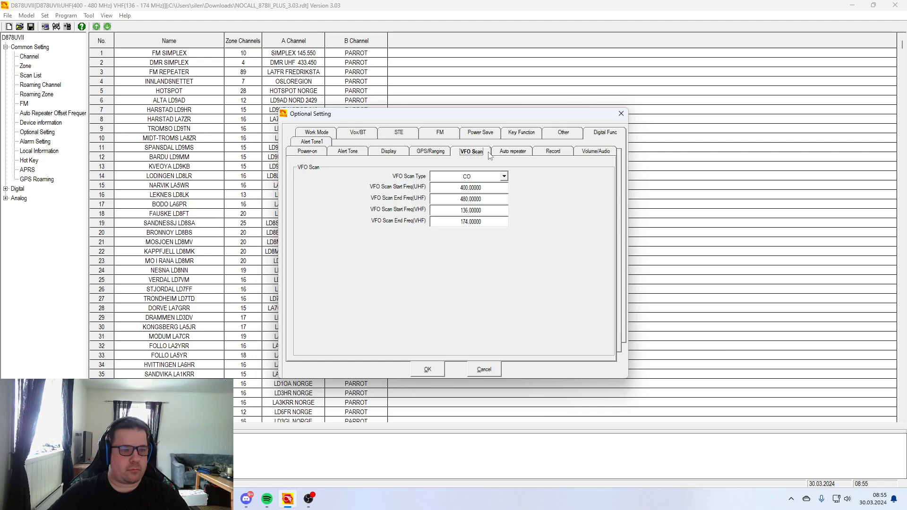
{"action": "left_click", "coordinate": [513, 153]}
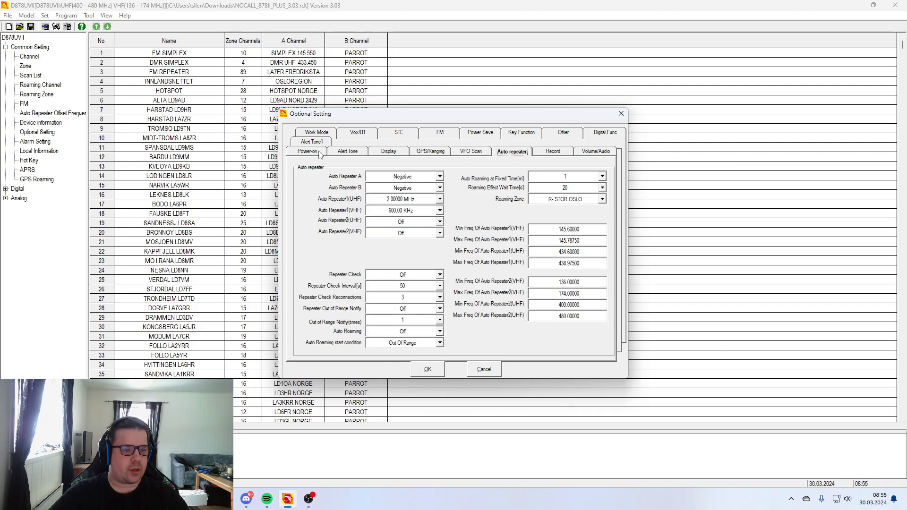
{"action": "left_click", "coordinate": [556, 152]}
{"action": "left_click", "coordinate": [594, 152]}
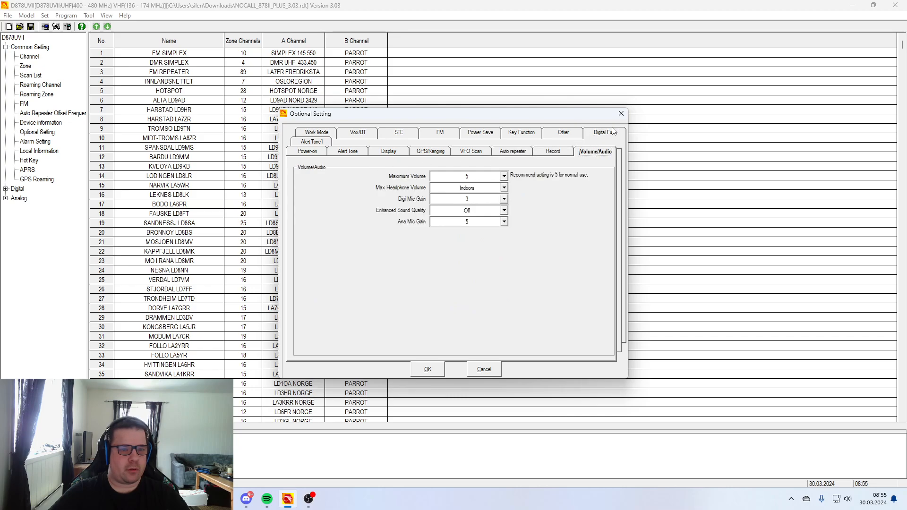
{"action": "left_click", "coordinate": [323, 133]}
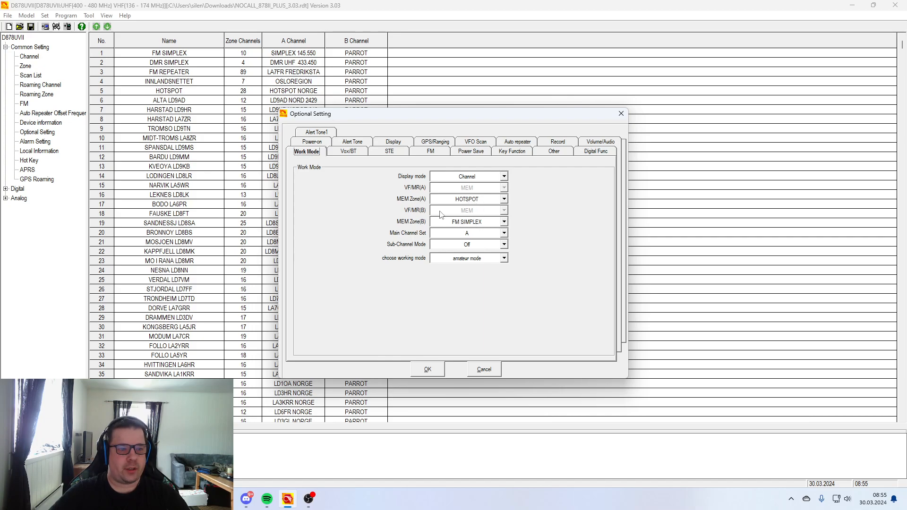
Review the optional settings for Vox/BT and STE and close the optional settings
{"action": "left_click", "coordinate": [362, 152]}
{"action": "left_click", "coordinate": [393, 152]}
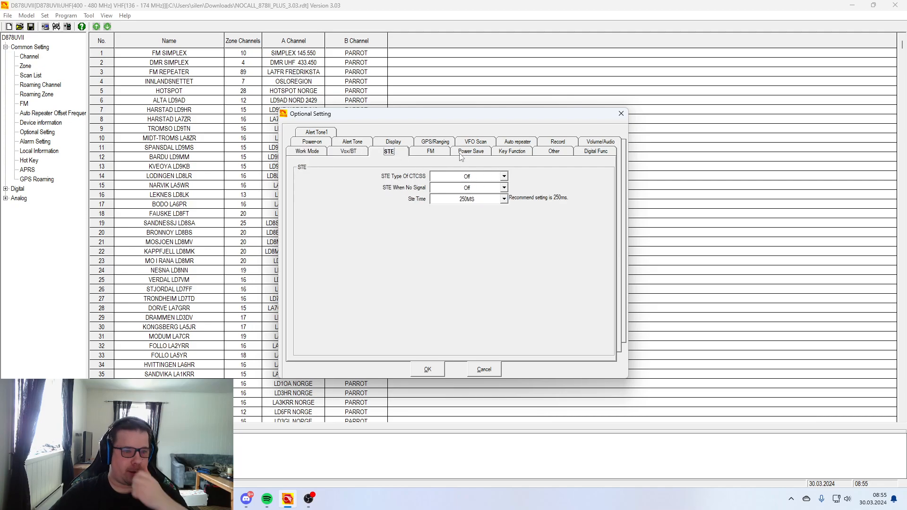
{"action": "left_click", "coordinate": [621, 114]}
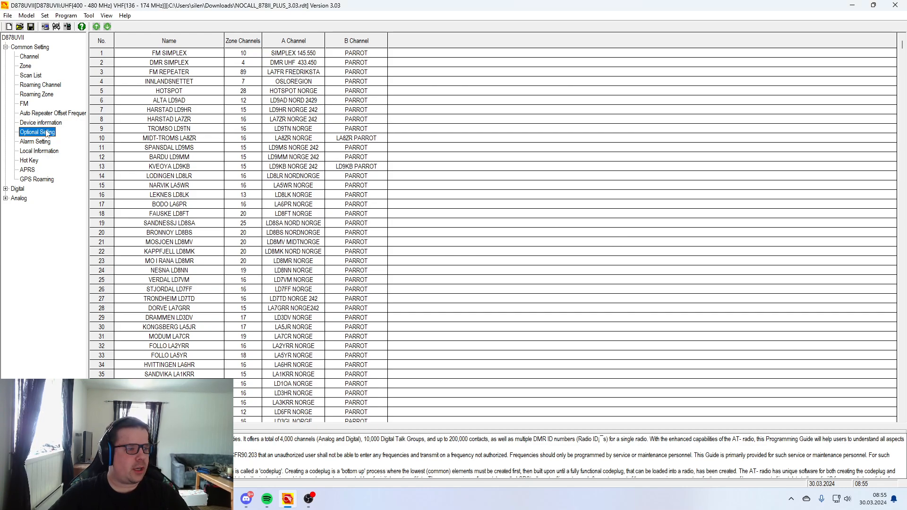
Examine the first entry of the digital radio ID list and close it without changes
{"action": "left_click", "coordinate": [5, 188]}
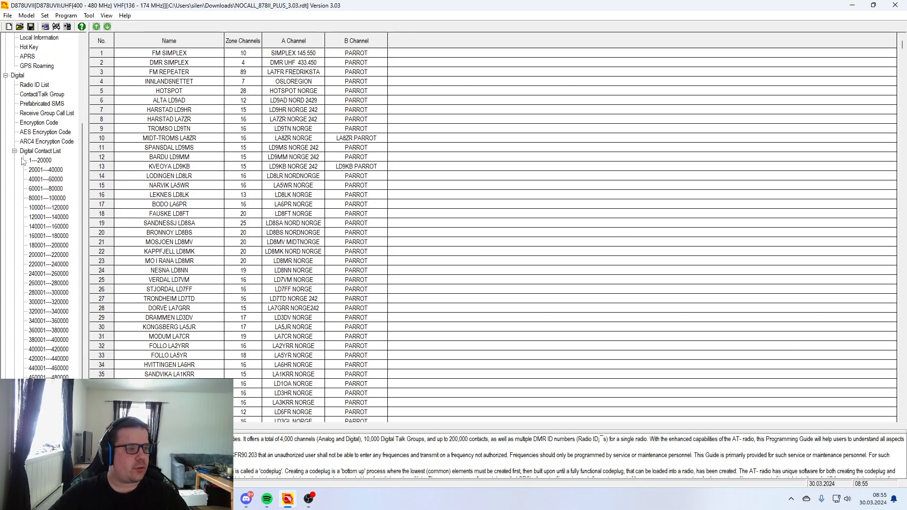
{"action": "left_click", "coordinate": [33, 86]}
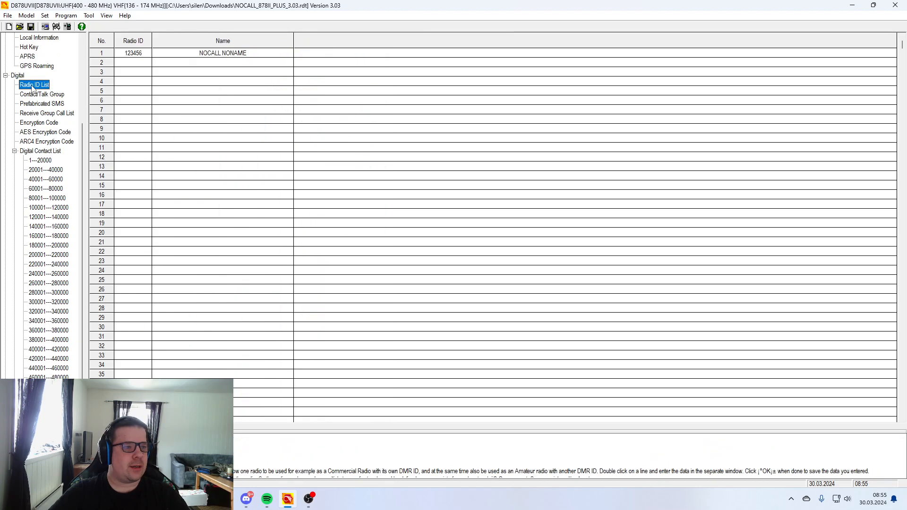
{"action": "double_click", "coordinate": [139, 56]}
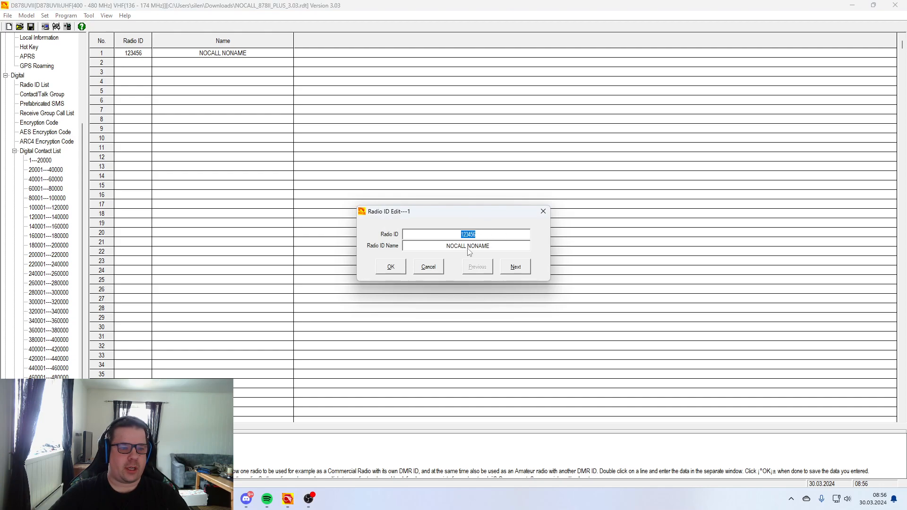
{"action": "left_click", "coordinate": [543, 212]}
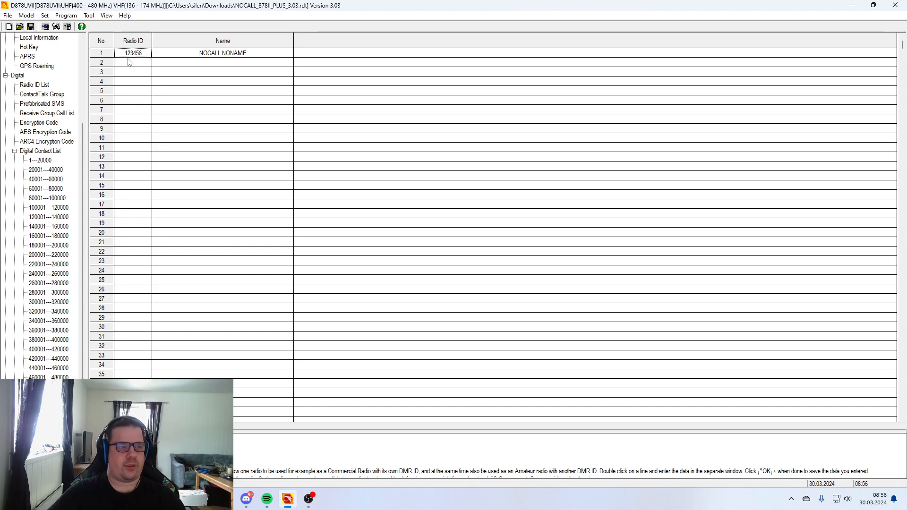
Look over the digital and analog settings groups, and inspect the APRS settings dialog
{"action": "left_click", "coordinate": [14, 151]}
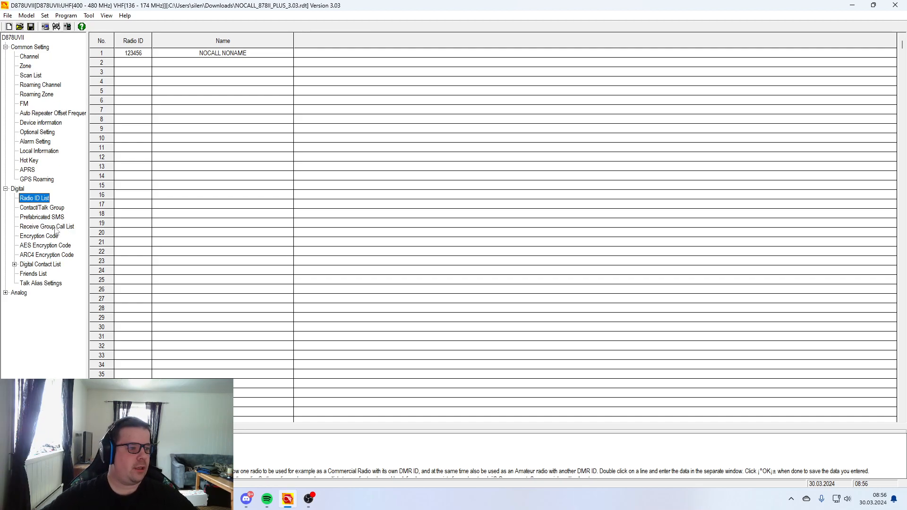
{"action": "left_click", "coordinate": [6, 294]}
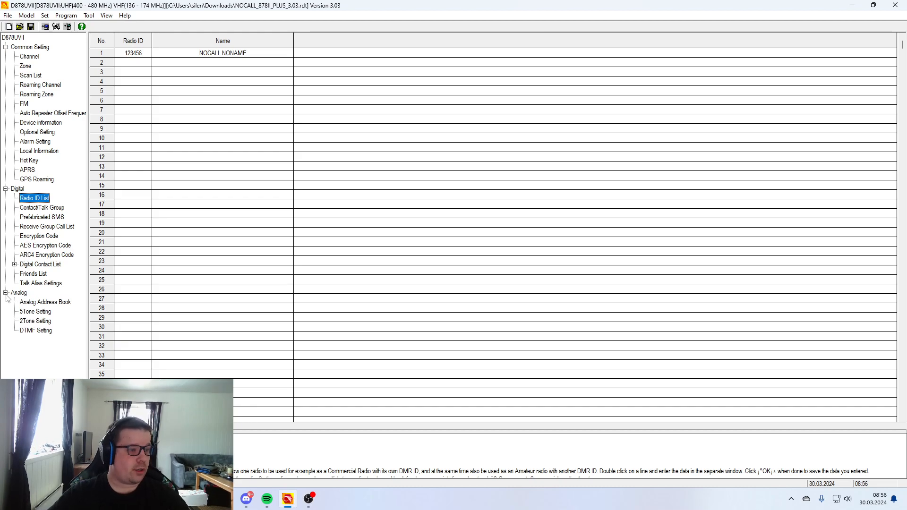
{"action": "left_click", "coordinate": [15, 264]}
{"action": "left_click", "coordinate": [14, 170]}
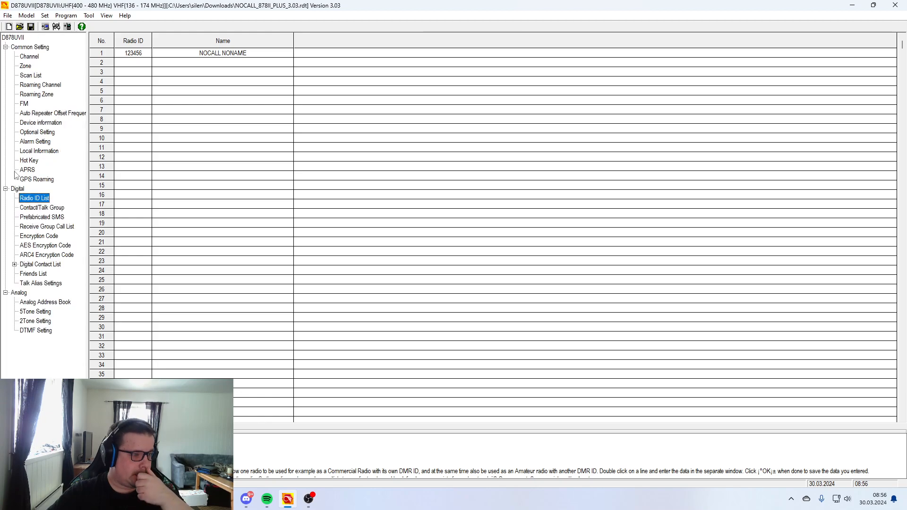
{"action": "double_click", "coordinate": [34, 171]}
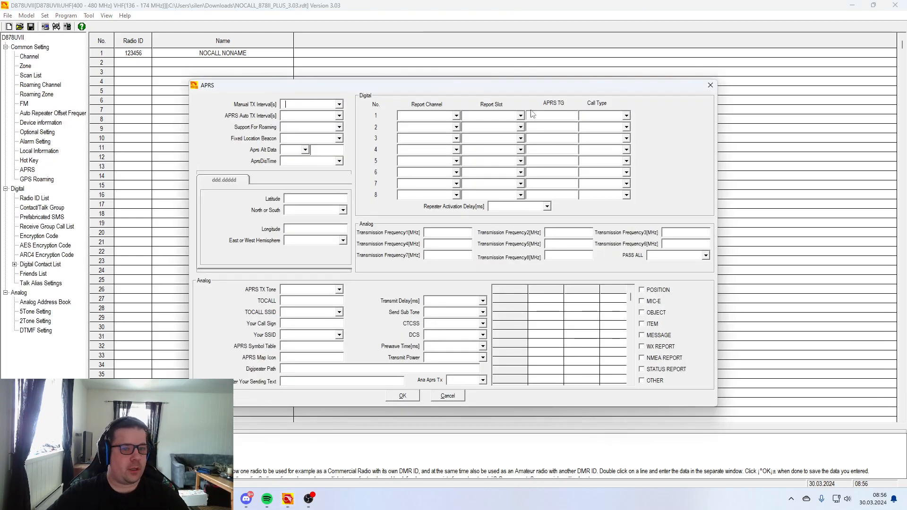
{"action": "left_click", "coordinate": [711, 85]}
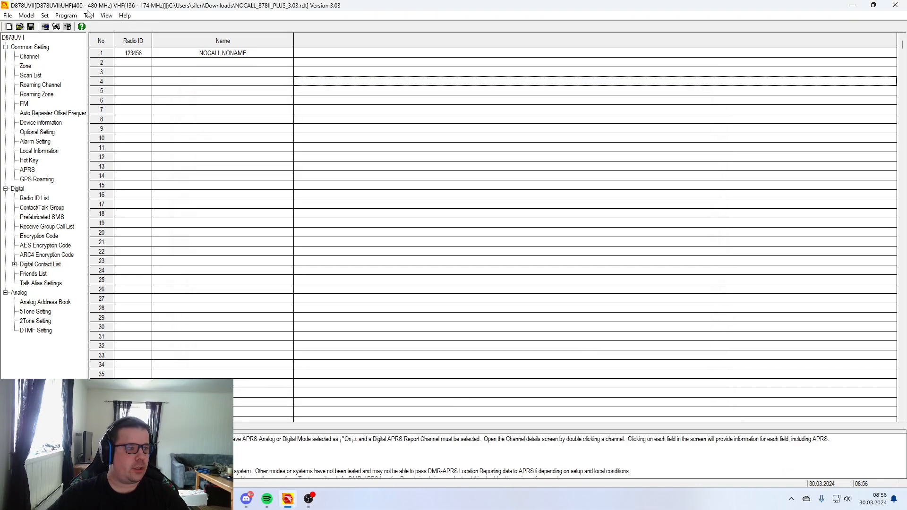
Confirm the annex function settings with GPS, Bluetooth, 500 Hours Record, APRS and Analog APRS RX enabled
{"action": "left_click", "coordinate": [89, 15]}
{"action": "left_click", "coordinate": [142, 109]}
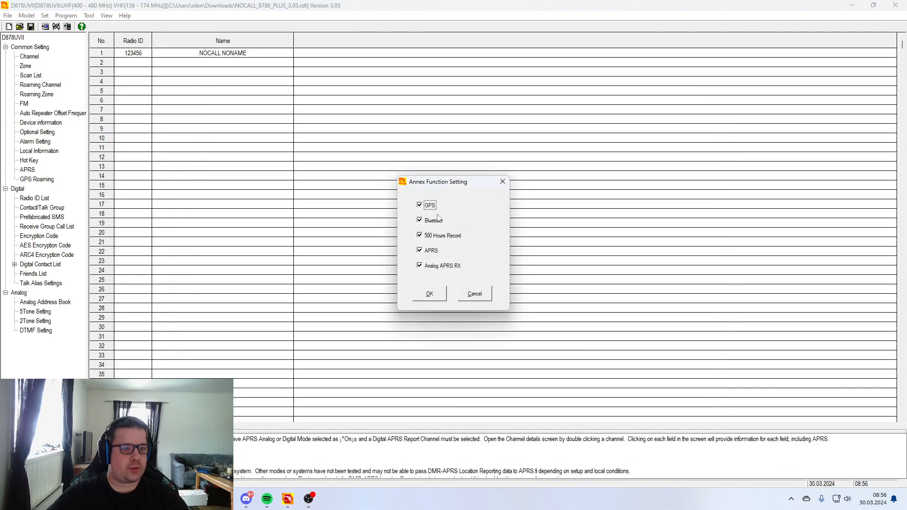
{"action": "left_click", "coordinate": [431, 297]}
Replace NOCALL in the analog section of the APRS settings with the operator's call sign
{"action": "left_click", "coordinate": [28, 170]}
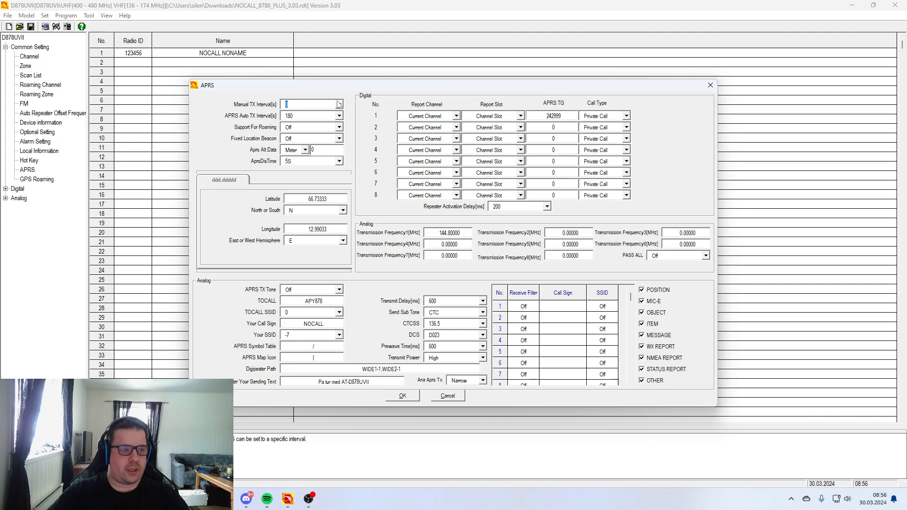
{"action": "left_click", "coordinate": [321, 105]}
{"action": "left_click", "coordinate": [364, 103]}
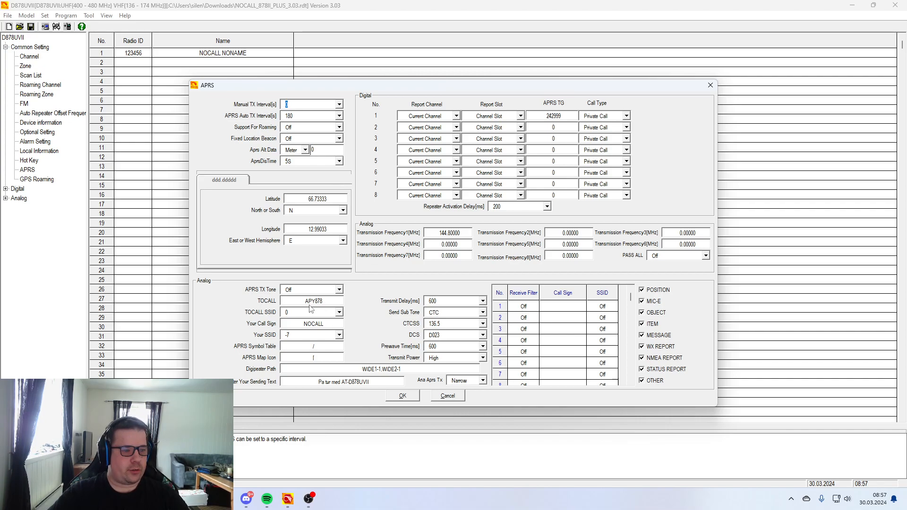
{"action": "left_click", "coordinate": [340, 290]}
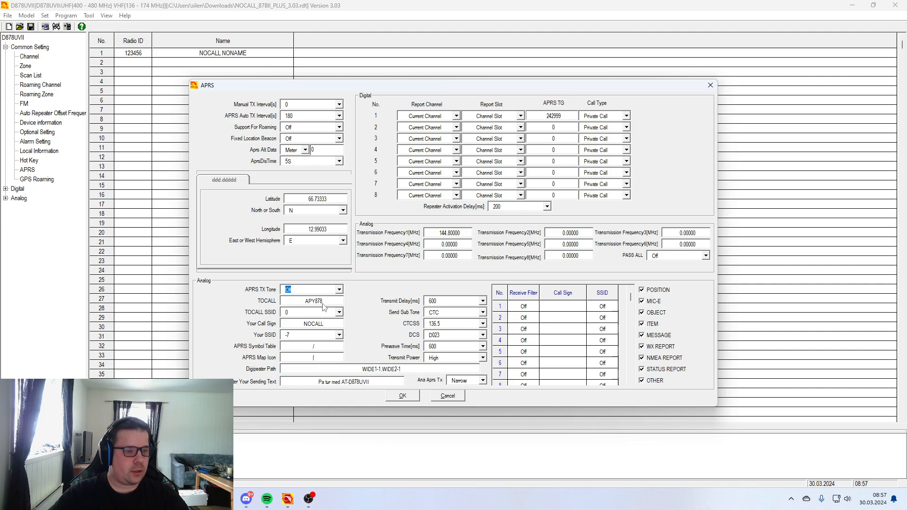
{"action": "double_click", "coordinate": [305, 325]}
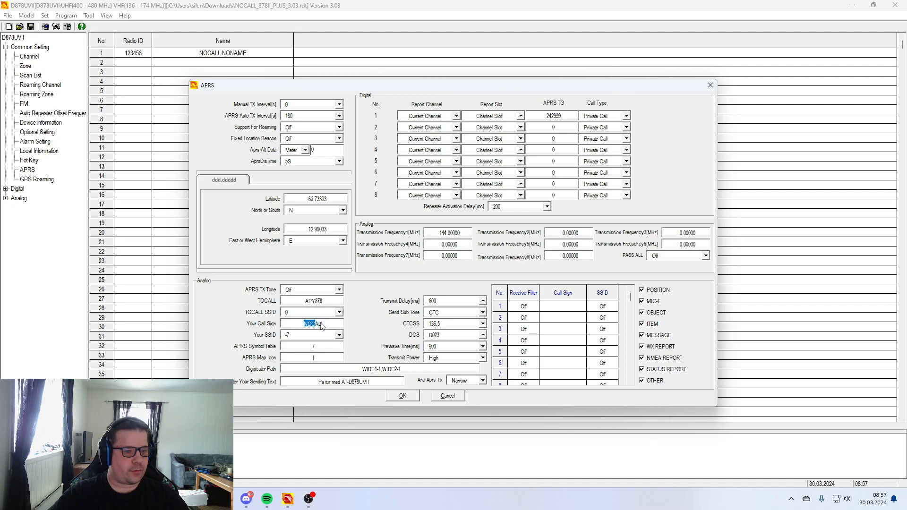
{"action": "type", "text": "LB6Q"}
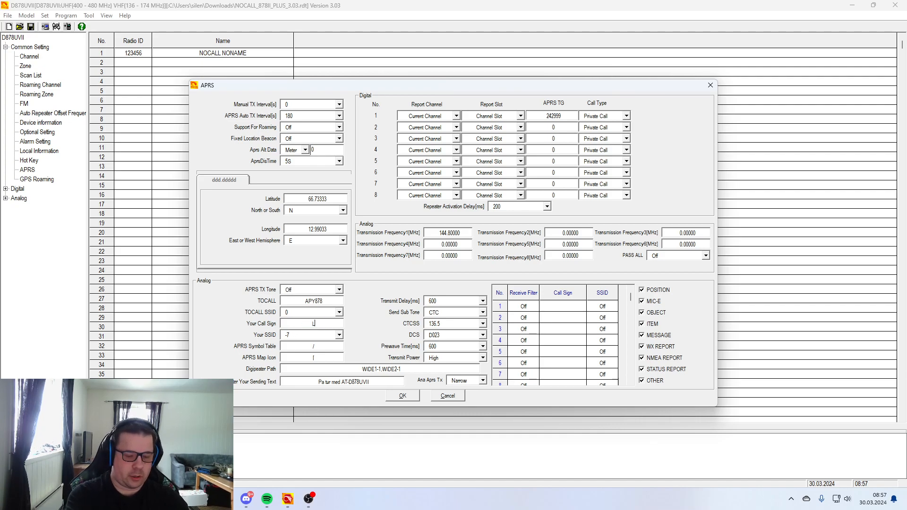
{"action": "type", "text": "J"}
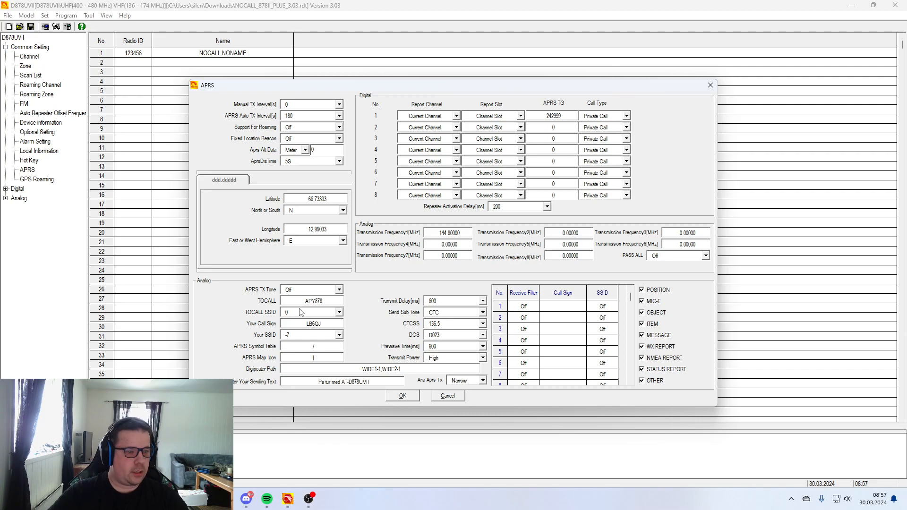
Set the APRS manual TX interval to 255 seconds
{"action": "left_click", "coordinate": [312, 105]}
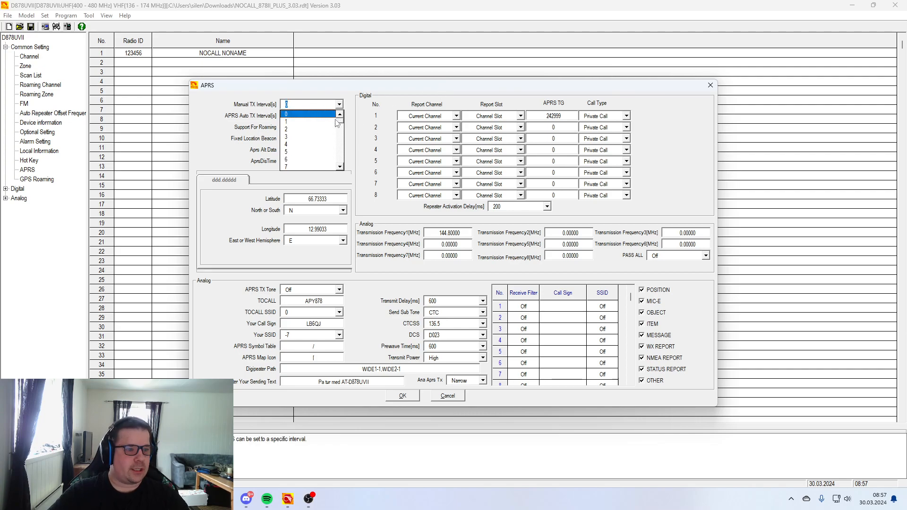
{"action": "left_click", "coordinate": [342, 167]}
{"action": "left_click", "coordinate": [342, 168]}
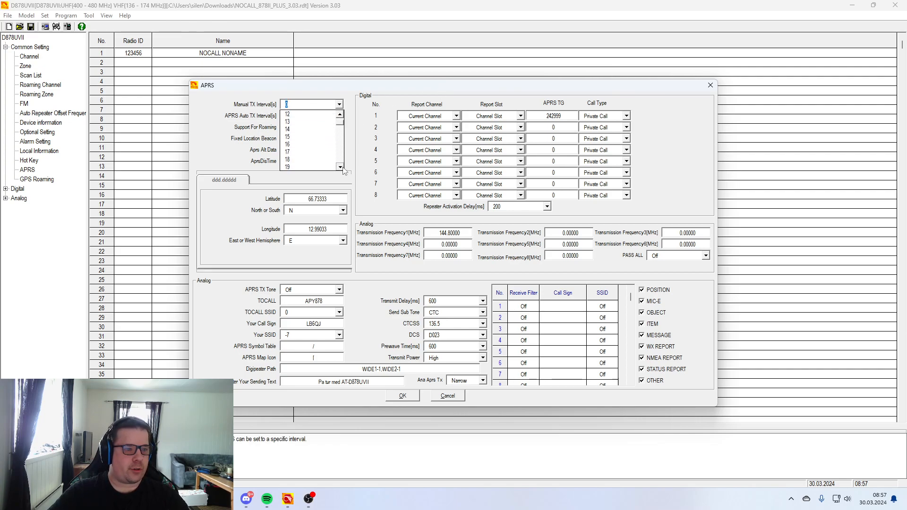
{"action": "left_click", "coordinate": [340, 167]}
{"action": "left_click", "coordinate": [341, 168]}
{"action": "left_click", "coordinate": [340, 167]}
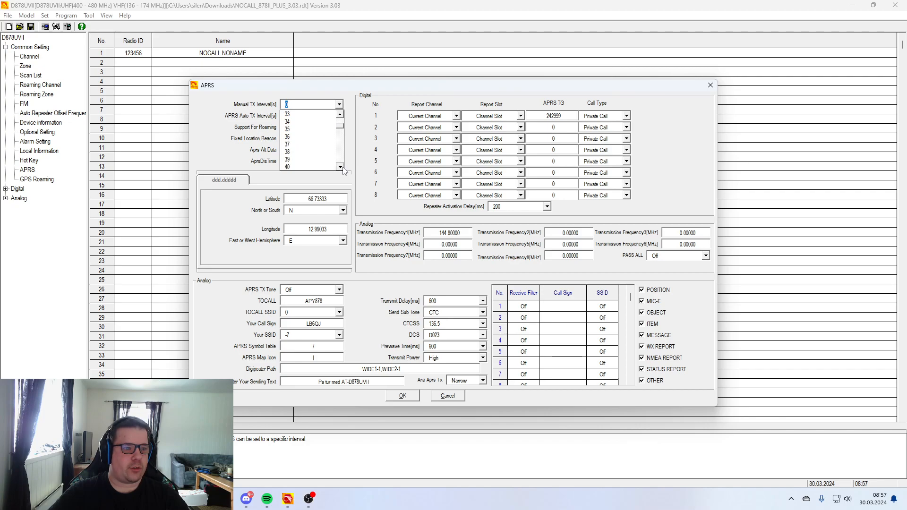
{"action": "left_click_drag", "start_coordinate": [343, 128], "coordinate": [344, 181]}
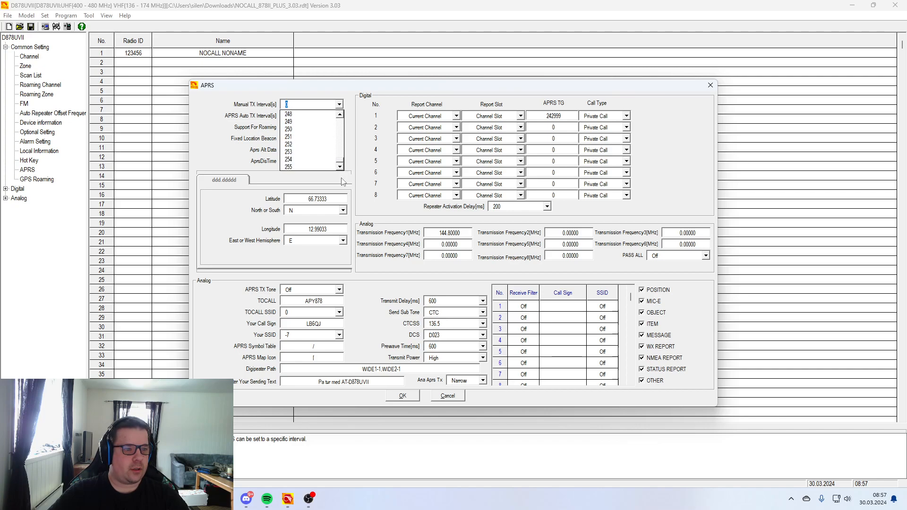
{"action": "left_click", "coordinate": [314, 170]}
Set the APRS auto TX interval to 300 seconds and the manual TX interval to 0, and close the APRS settings
{"action": "left_click", "coordinate": [339, 116]}
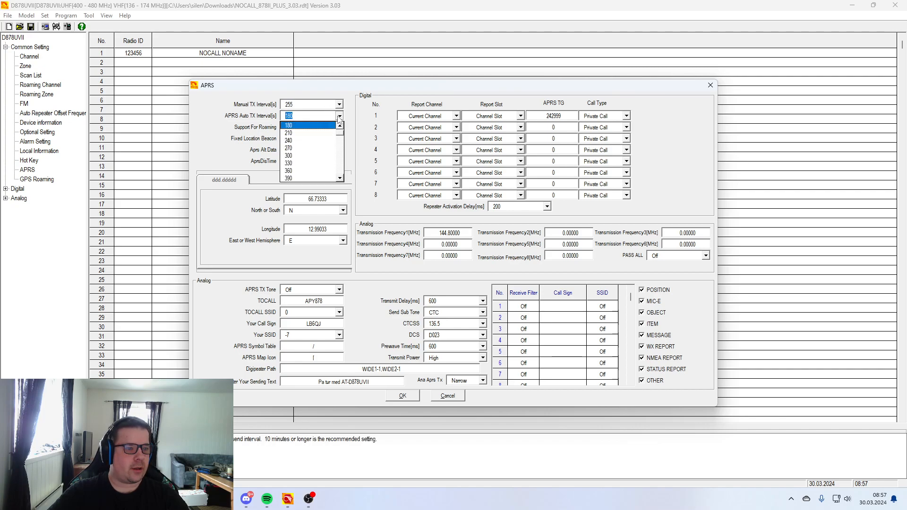
{"action": "left_click", "coordinate": [320, 133]}
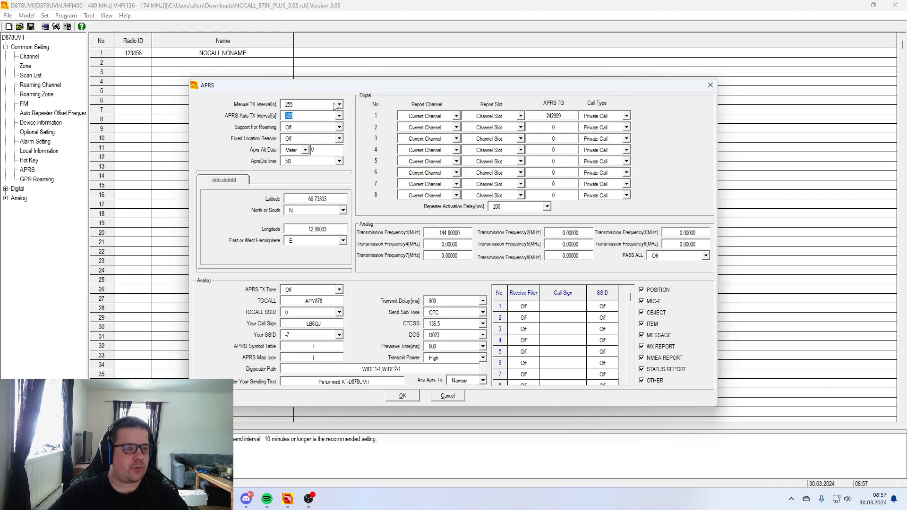
{"action": "left_click", "coordinate": [339, 104]}
{"action": "left_click_drag", "start_coordinate": [342, 161], "coordinate": [339, 113]}
{"action": "left_click", "coordinate": [319, 115]}
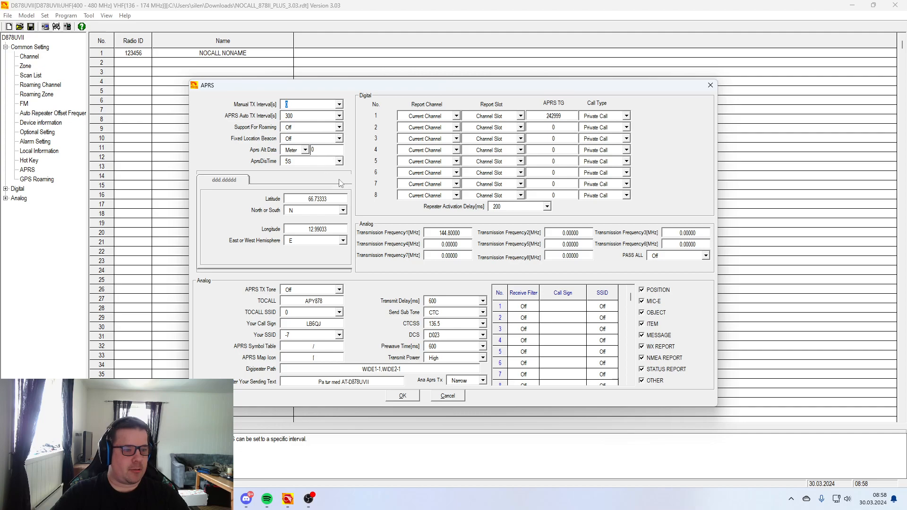
{"action": "left_click", "coordinate": [710, 85]}
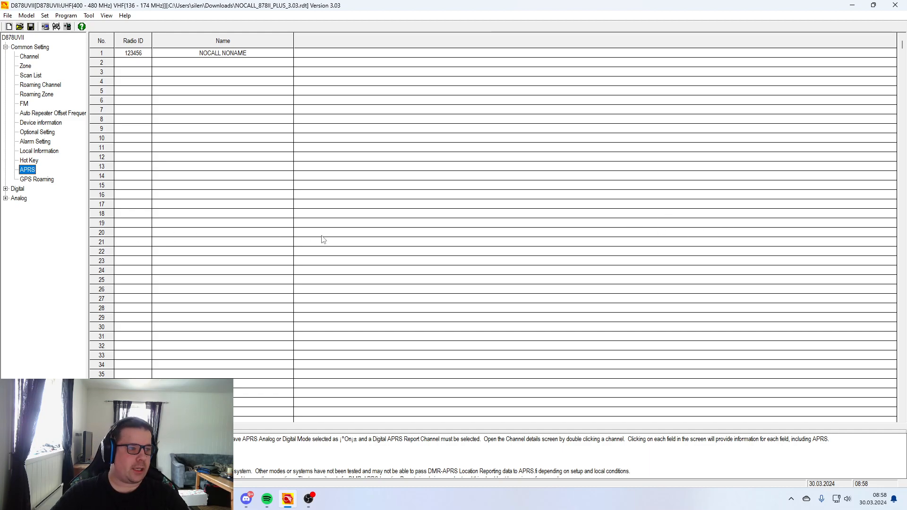
Examine the zone list through to its last entries, including FINLAND, JAKT, PMR and MARITIM VHF-UHF
{"action": "left_click", "coordinate": [31, 56]}
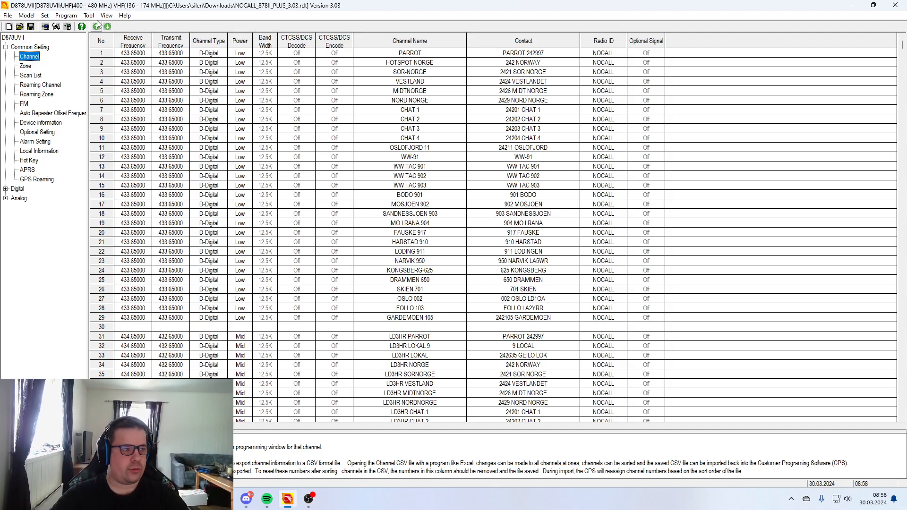
{"action": "left_click", "coordinate": [25, 68]}
{"action": "left_click", "coordinate": [201, 282]}
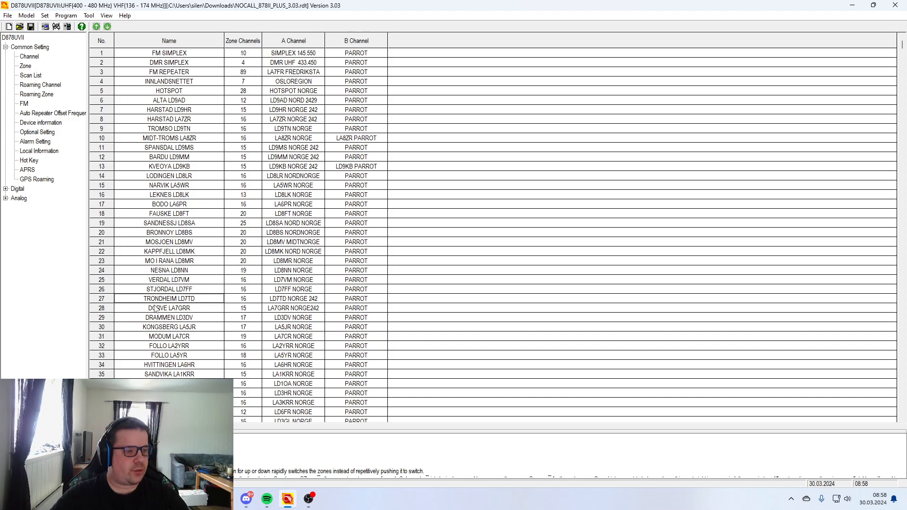
{"action": "scroll", "coordinate": [208, 270], "scroll_direction": "down", "scroll_amount": 4}
{"action": "scroll", "coordinate": [210, 274], "scroll_direction": "down", "scroll_amount": 8}
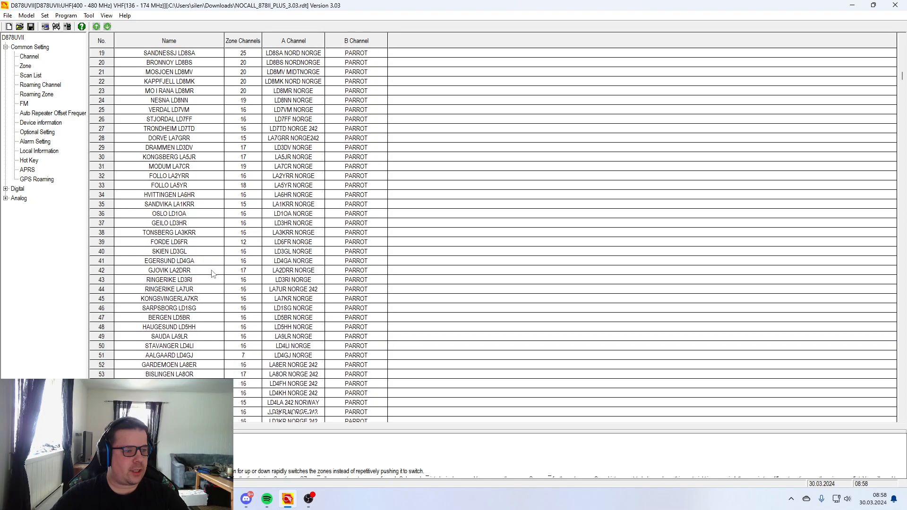
{"action": "scroll", "coordinate": [227, 266], "scroll_direction": "down", "scroll_amount": 3}
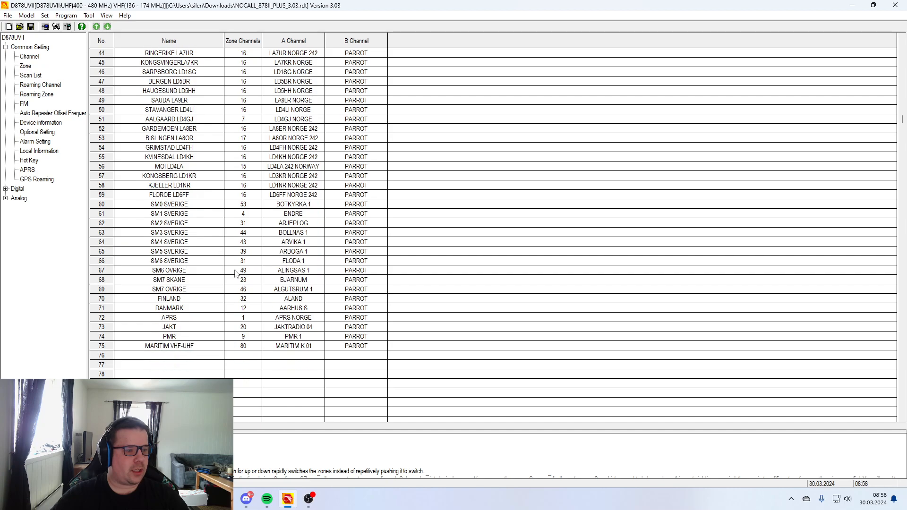
{"action": "left_click", "coordinate": [176, 301]}
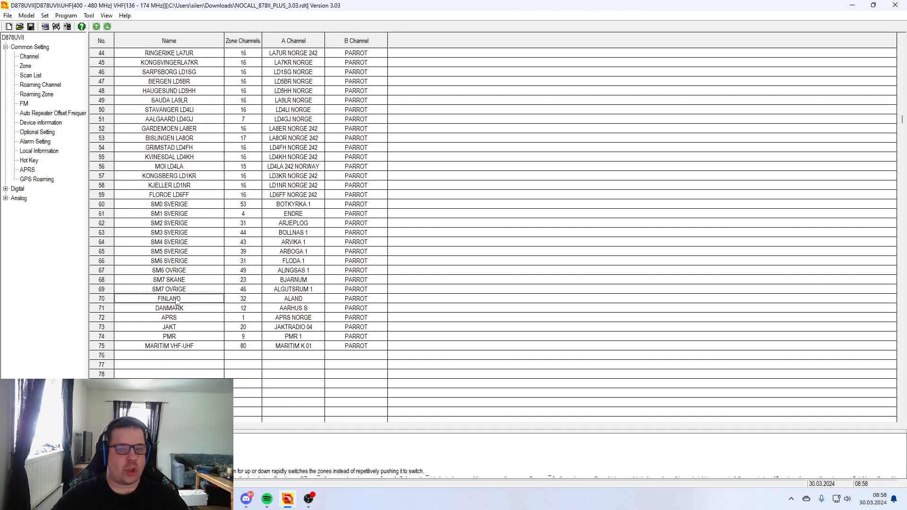
{"action": "left_click", "coordinate": [182, 330]}
{"action": "left_click", "coordinate": [186, 338]}
{"action": "left_click", "coordinate": [189, 348]}
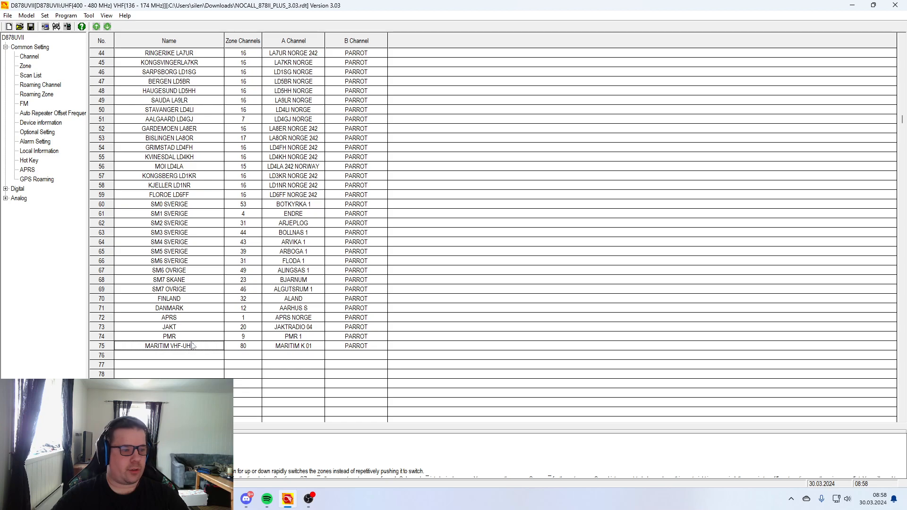
{"action": "left_click", "coordinate": [175, 329]}
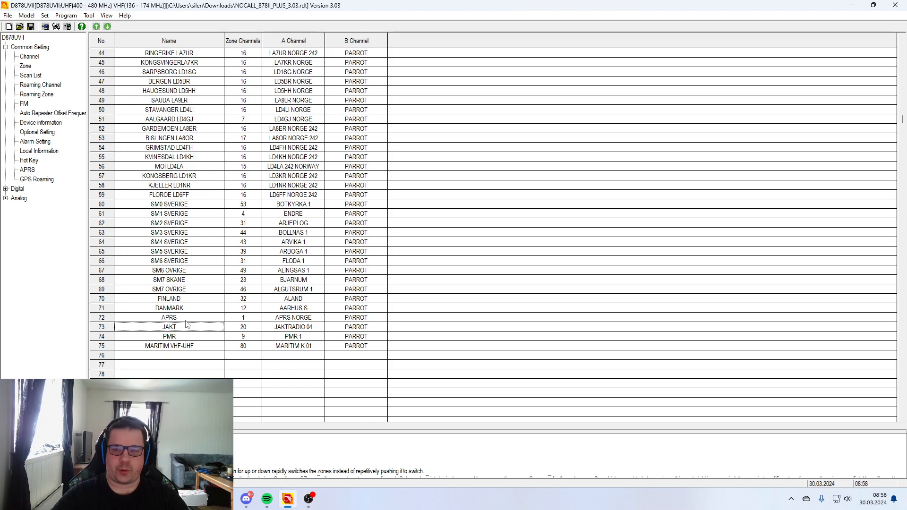
Check the member channels of the JAKT, PMR and MARITIM VHF-UHF zones, leaving each one without changes
{"action": "double_click", "coordinate": [185, 328]}
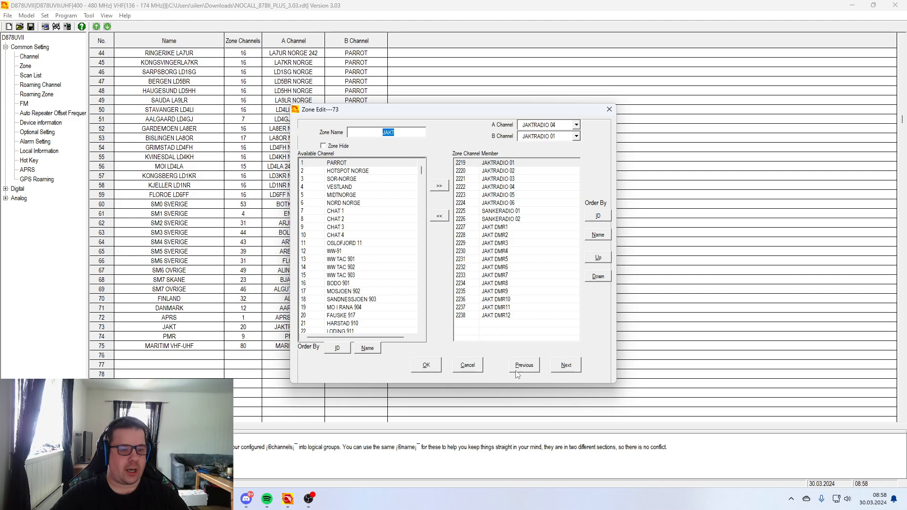
{"action": "left_click", "coordinate": [609, 109]}
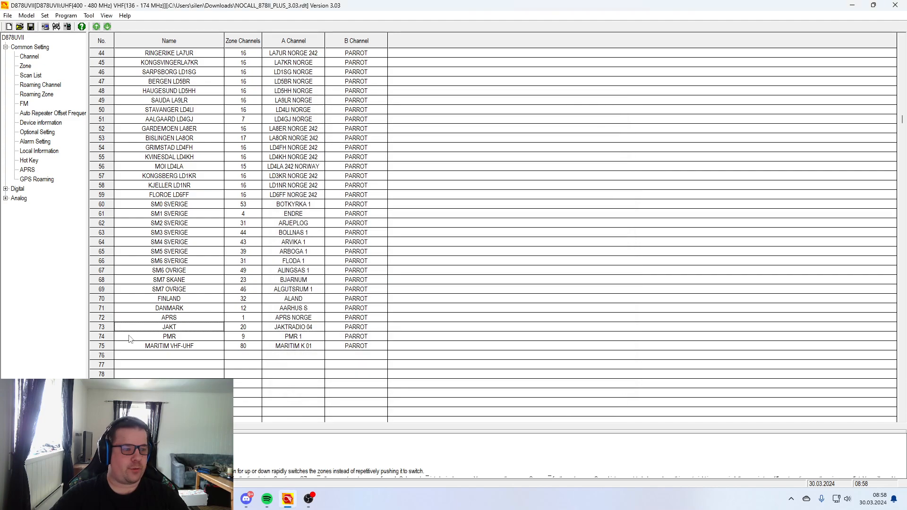
{"action": "double_click", "coordinate": [169, 337]}
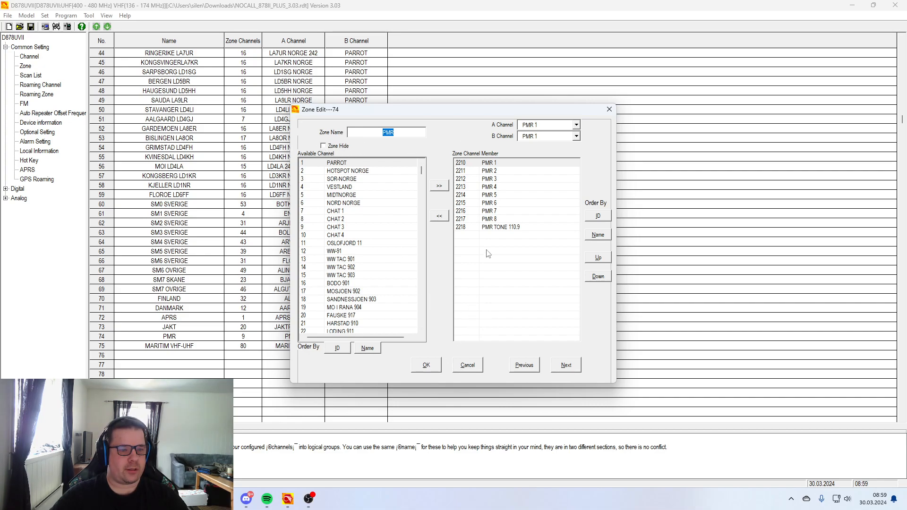
{"action": "left_click", "coordinate": [609, 109]}
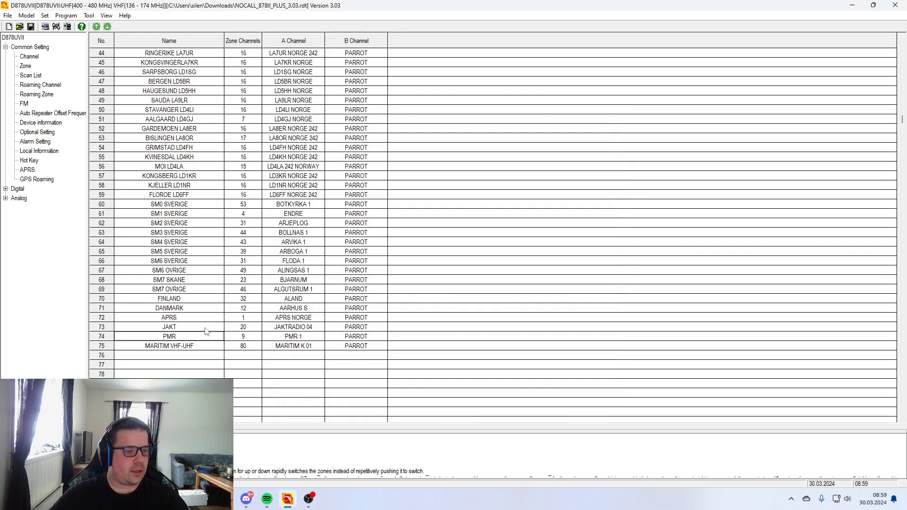
{"action": "double_click", "coordinate": [185, 338]}
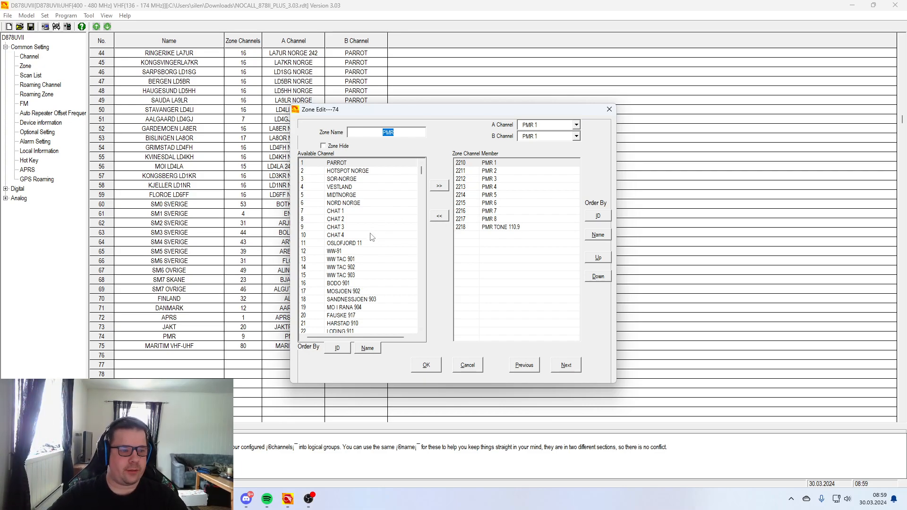
{"action": "left_click", "coordinate": [466, 365]}
{"action": "double_click", "coordinate": [148, 348]}
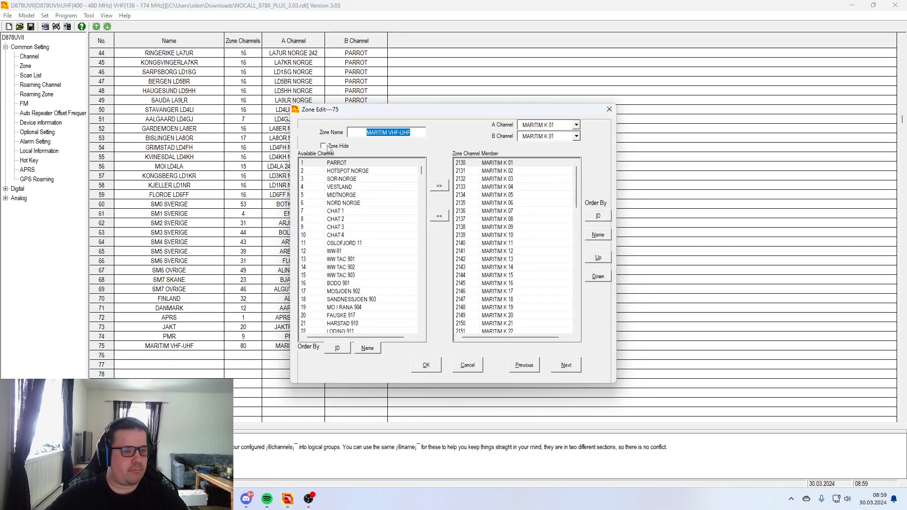
{"action": "left_click", "coordinate": [472, 367]}
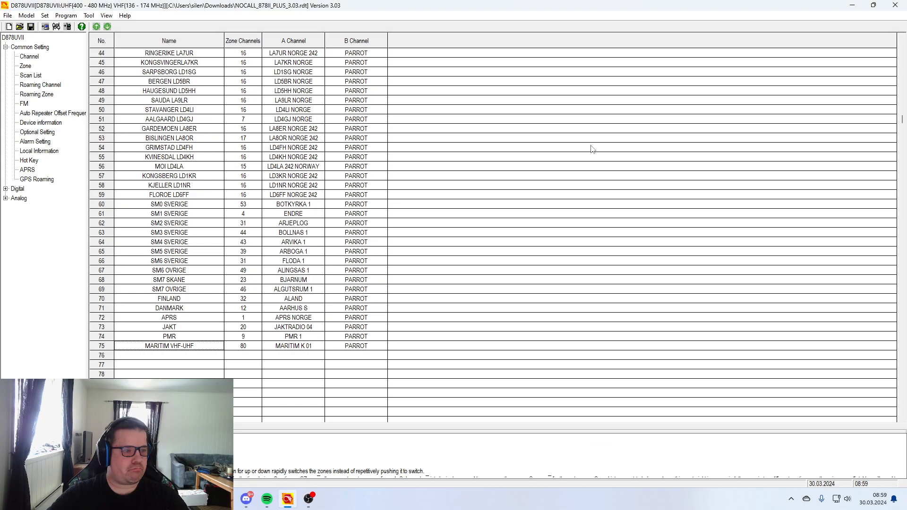